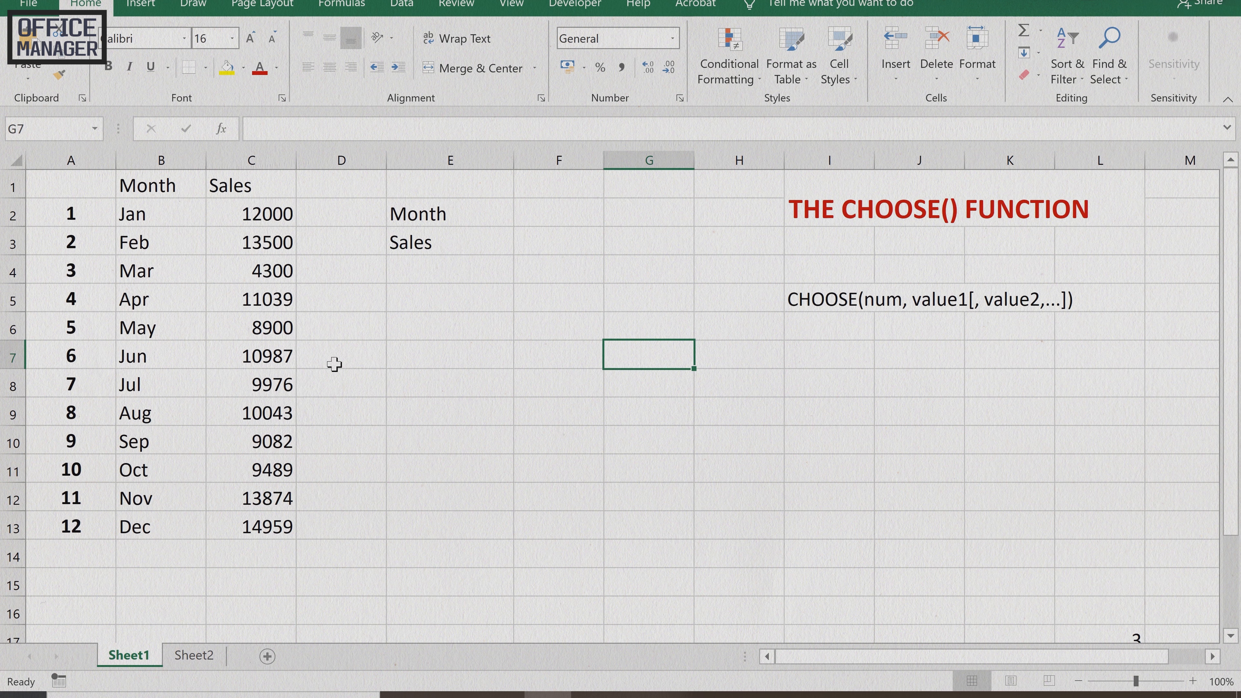
Step: Enter the formula =CHOOSE(2,C2,C3,C4,C5) in cell F3 beside the Sales label
click(816, 303)
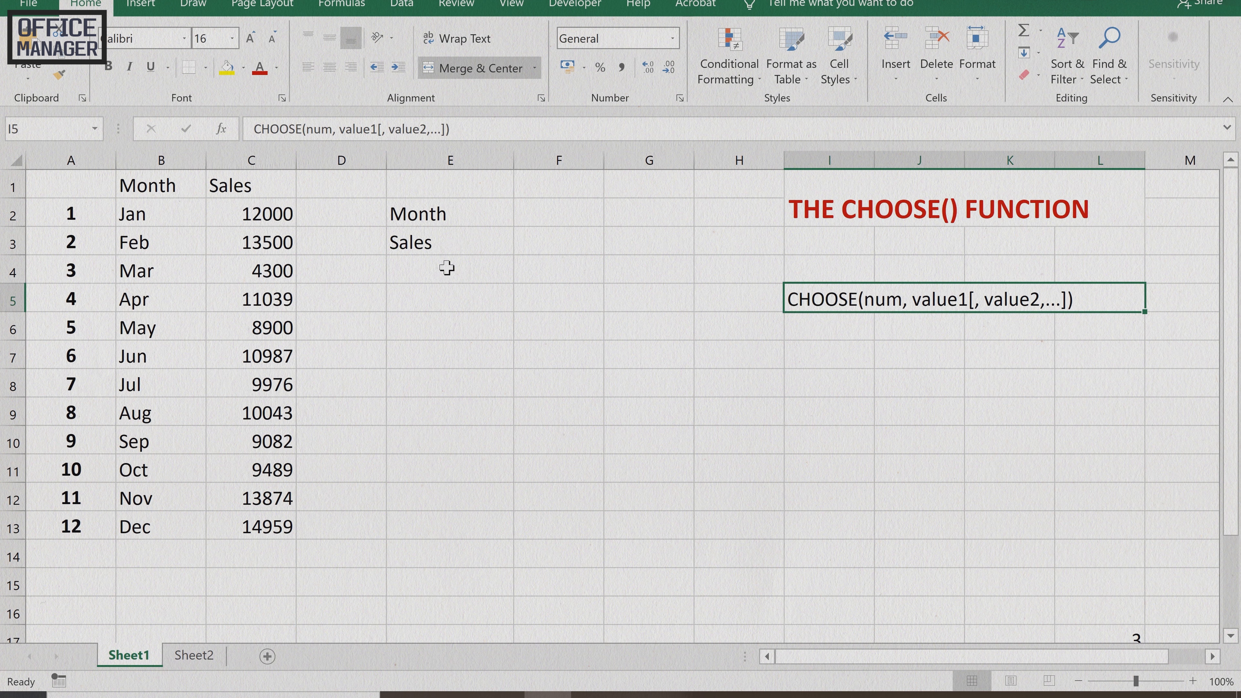
click(553, 243)
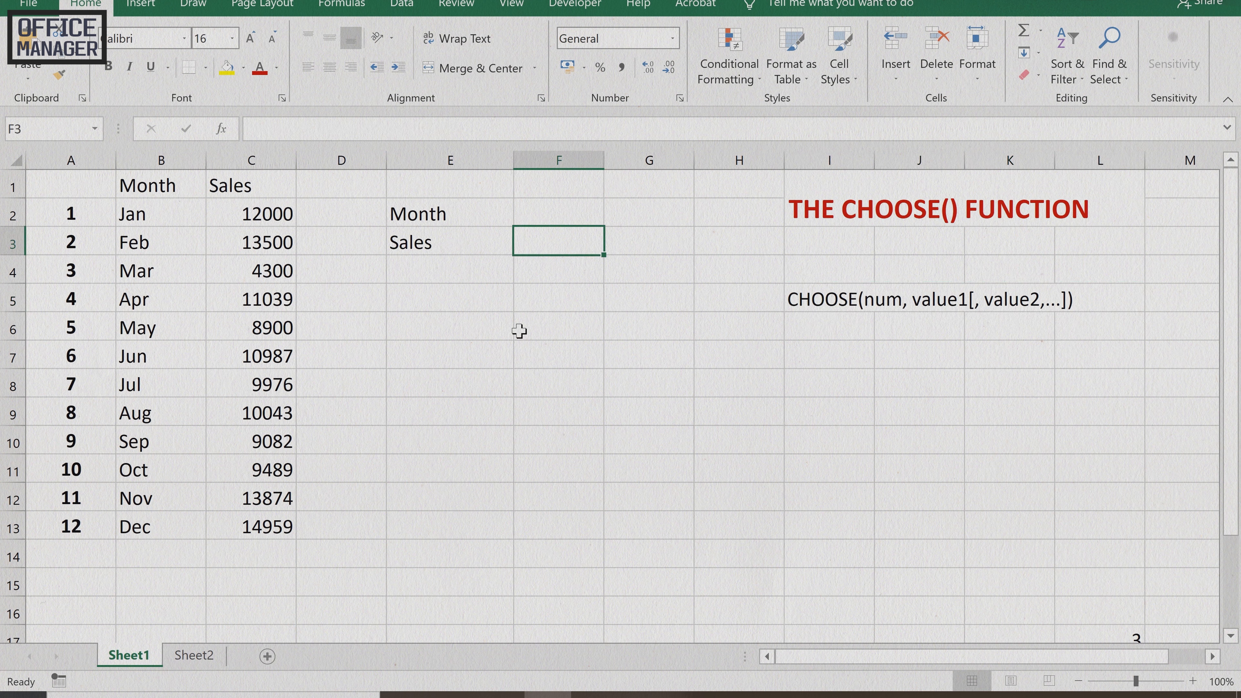
text(=CHO)
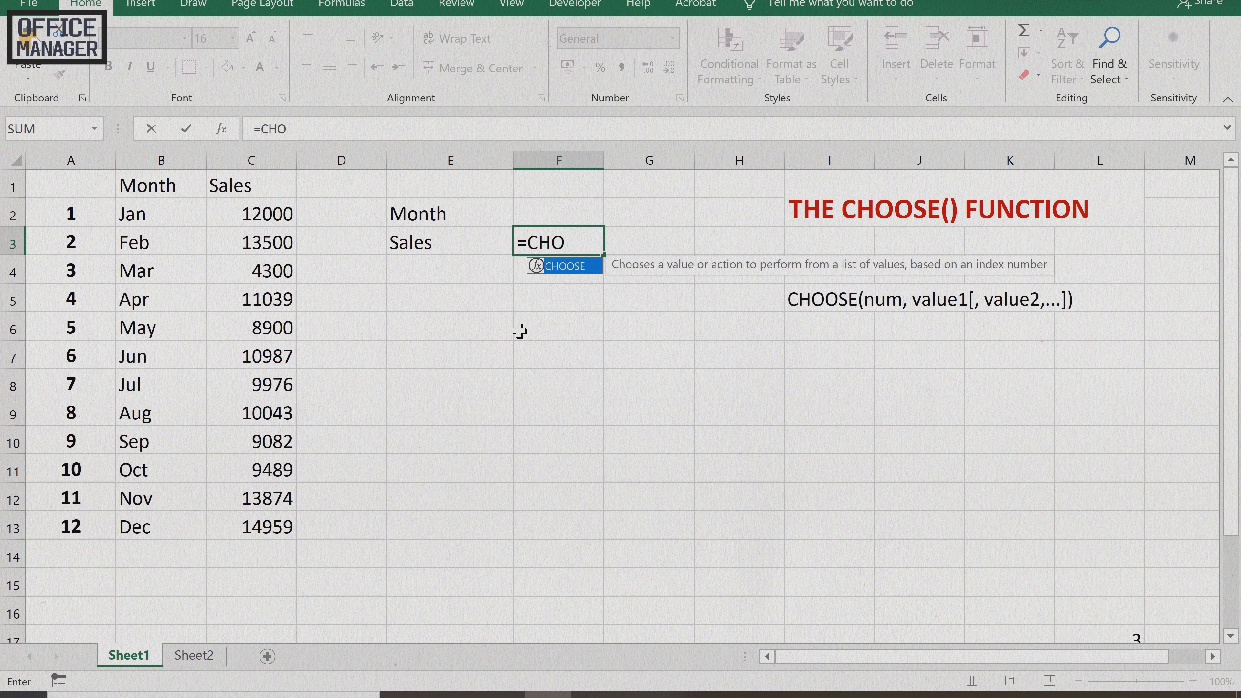
text(OSE()
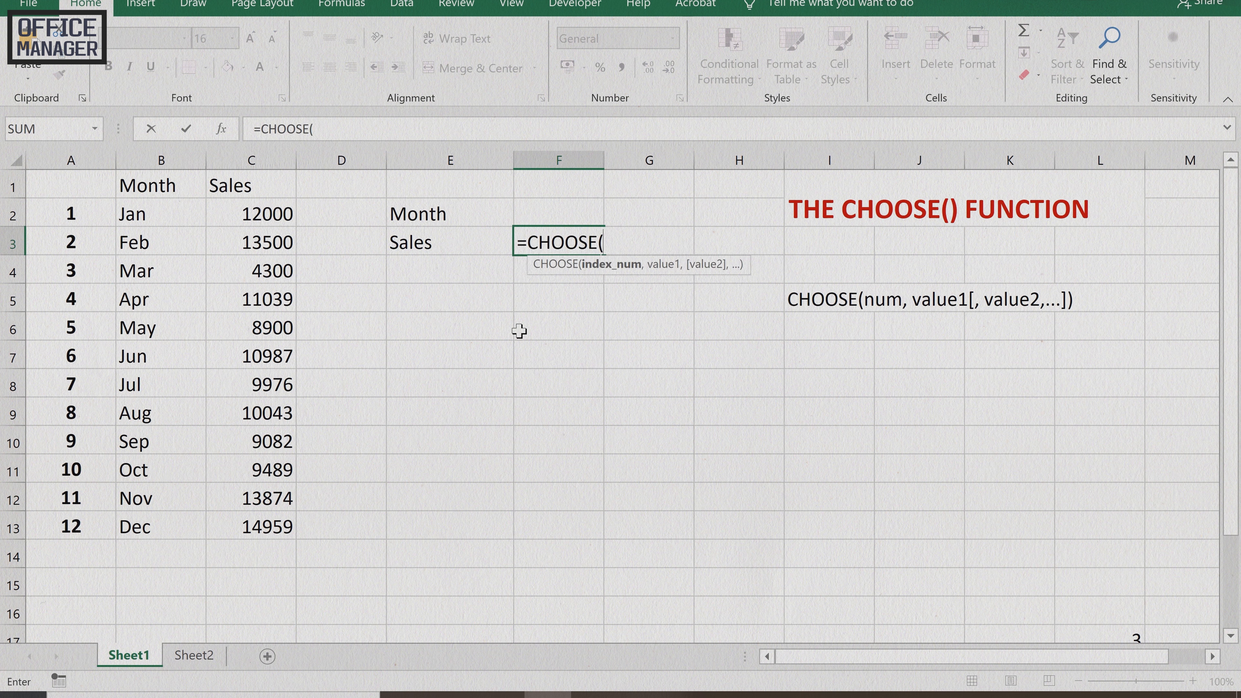
text(2,)
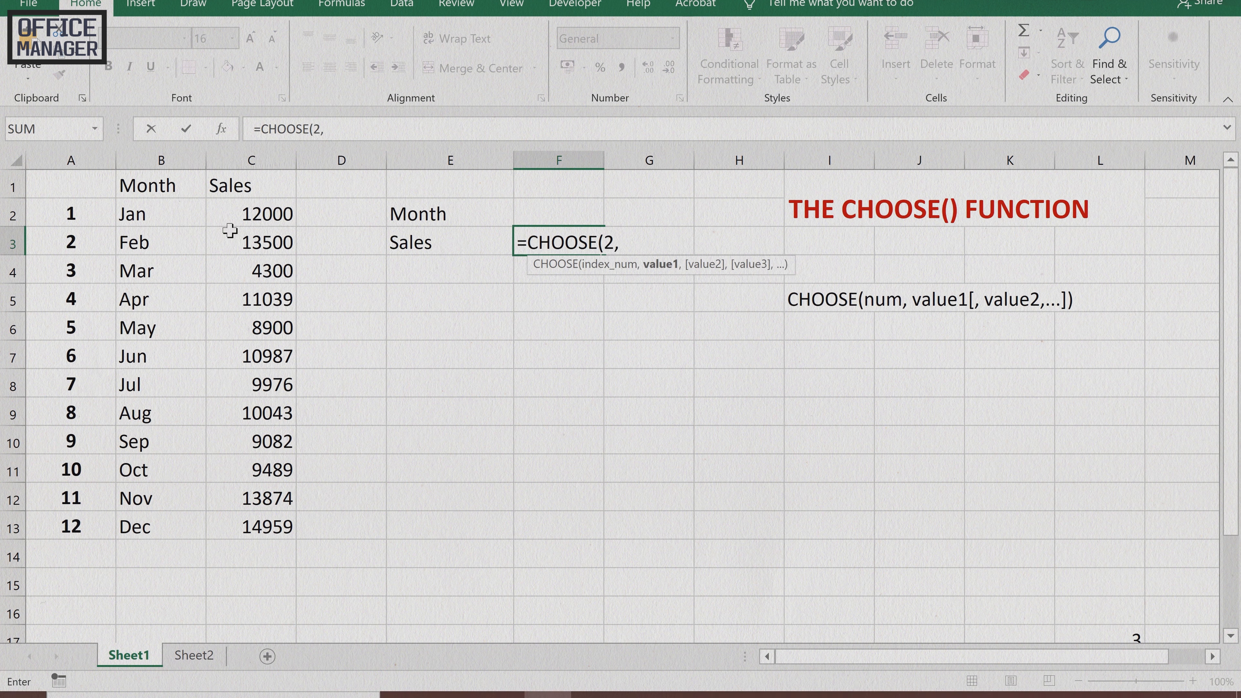
click(255, 215)
text(,)
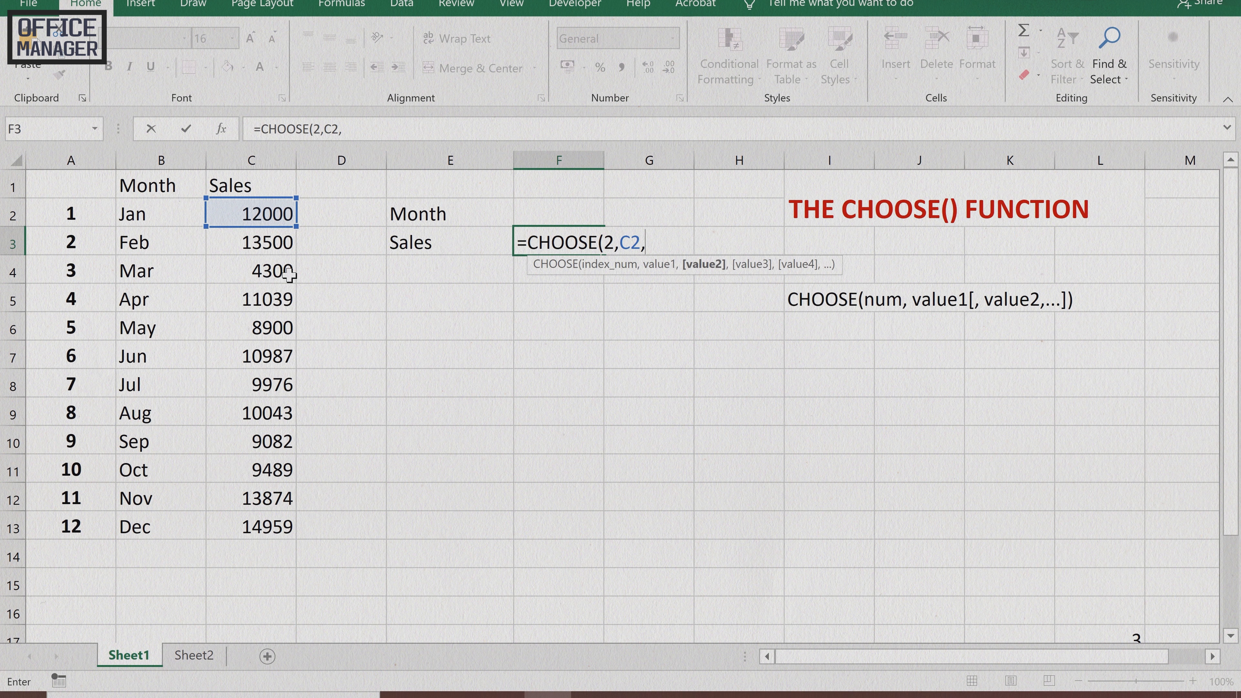
click(261, 241)
text(,)
click(277, 271)
text(,)
click(283, 306)
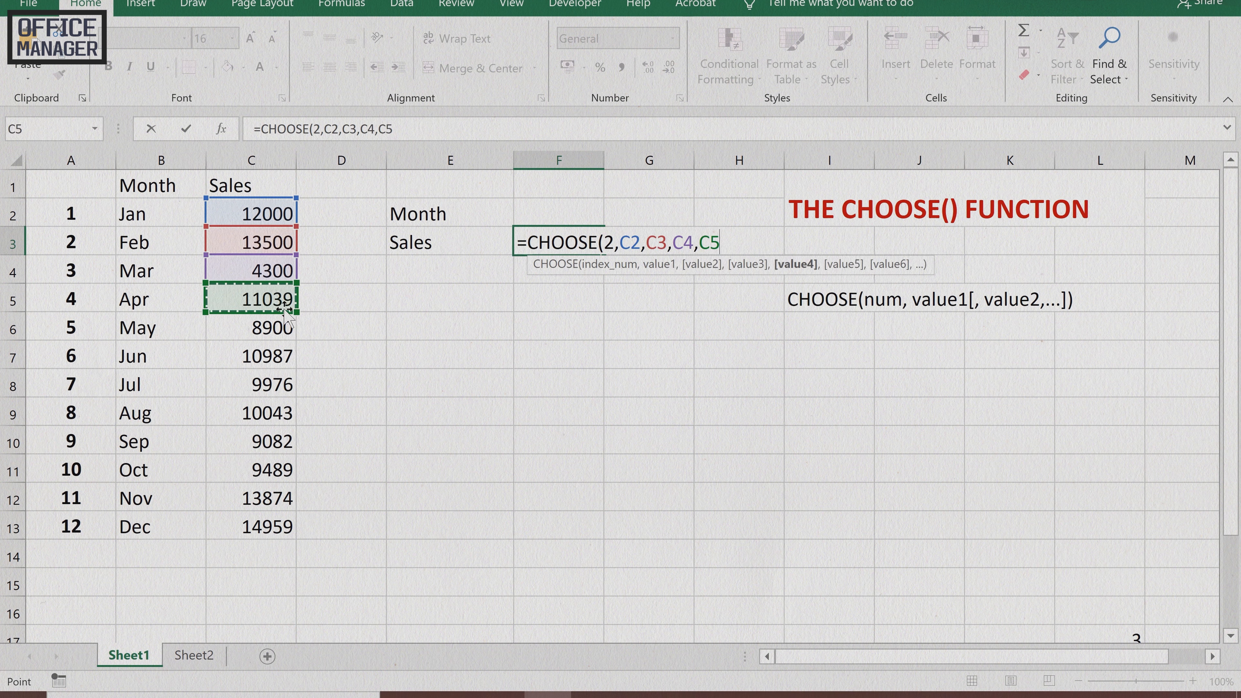
text())
key(Return)
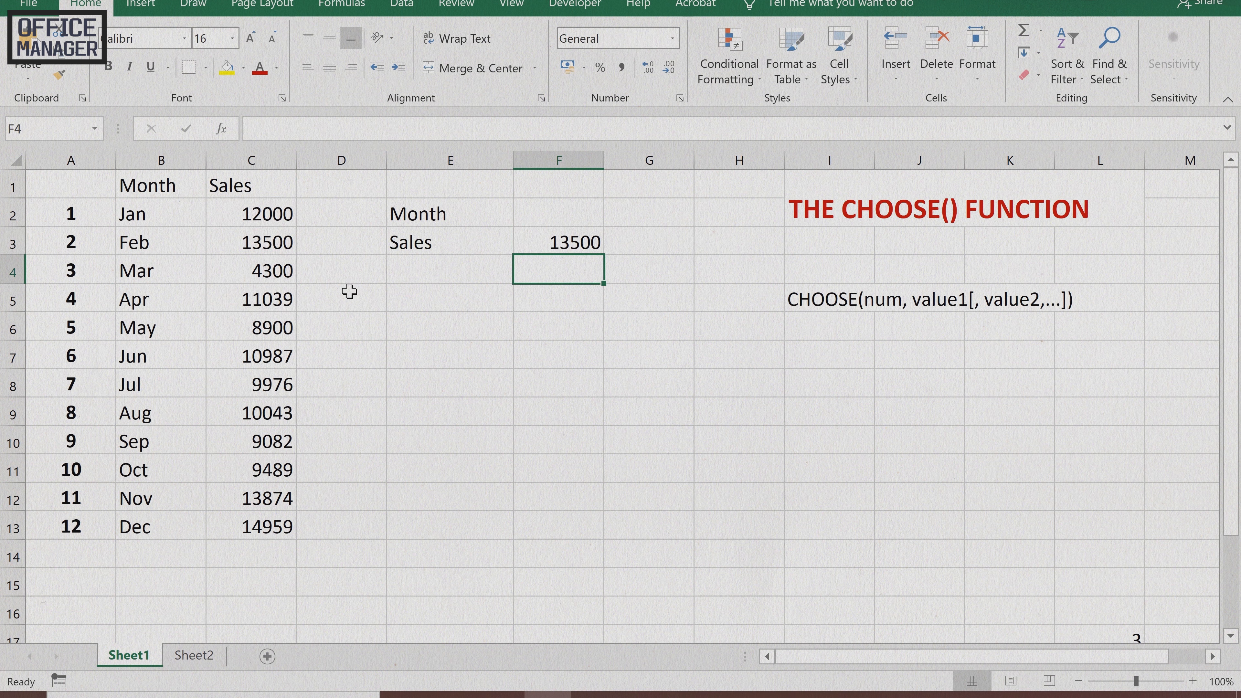
Step: Change the index number in the CHOOSE formula in F3 to 3
click(547, 242)
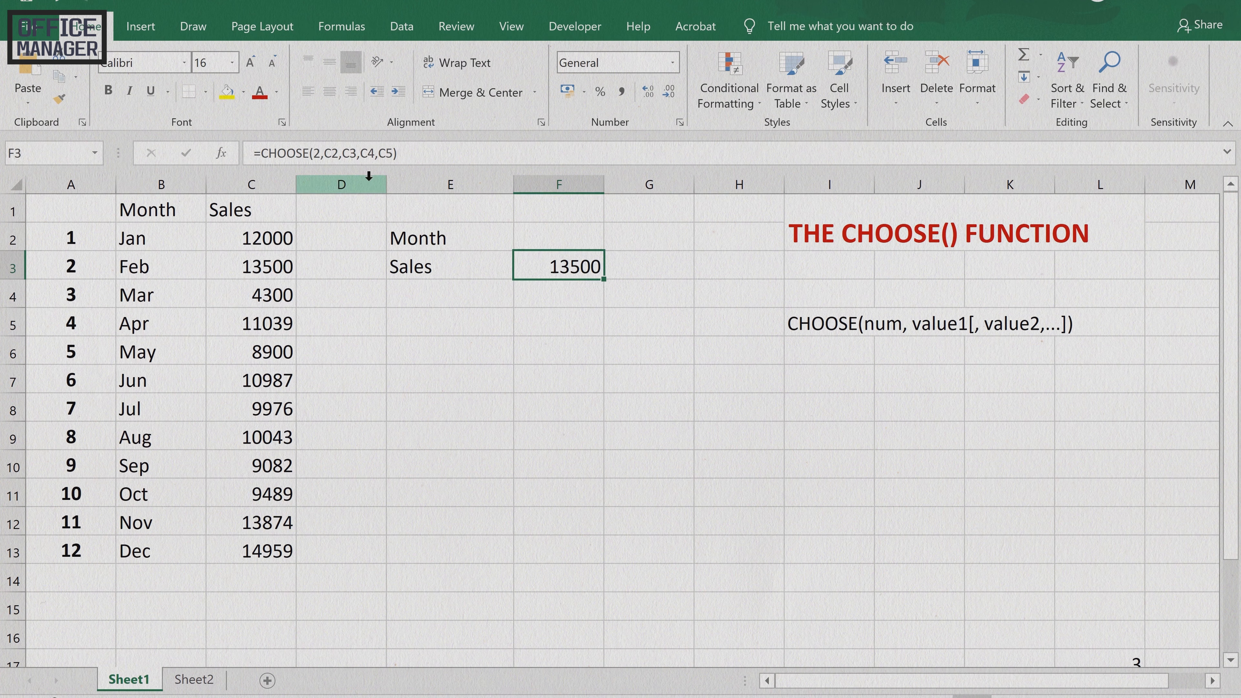
double_click(519, 241)
double_click(616, 268)
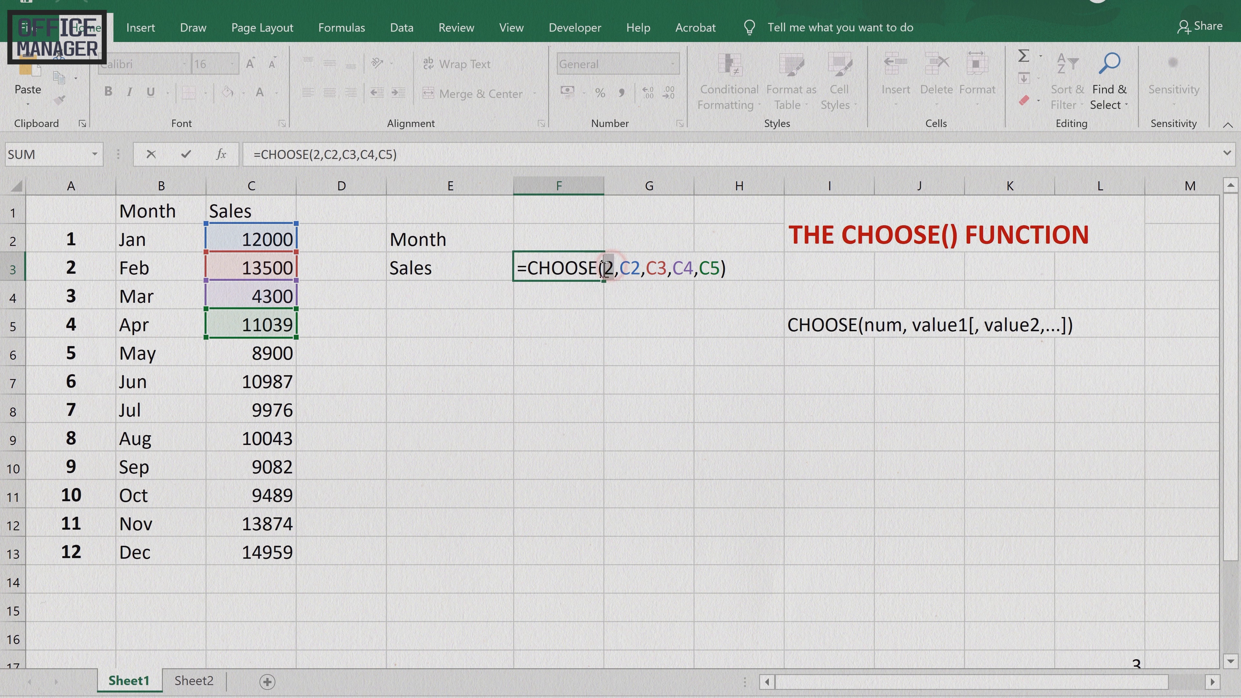
text(3)
key(Return)
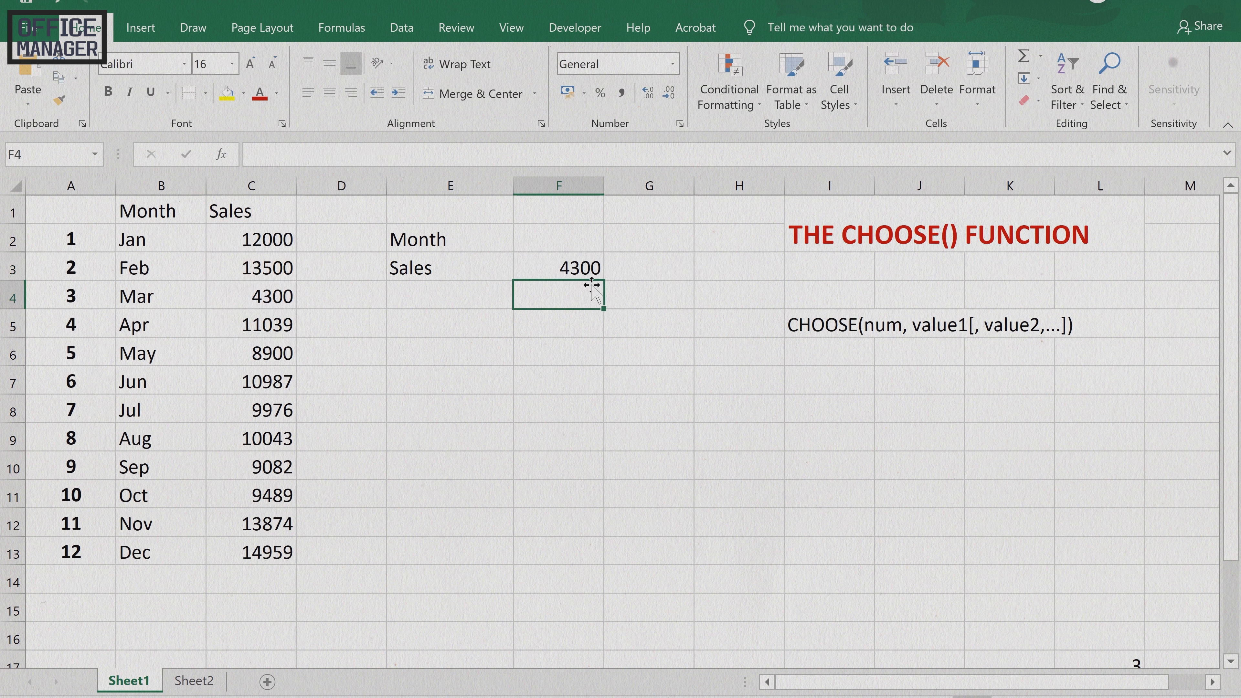
Step: Replace the fixed index number in F3's CHOOSE formula with a reference to month cell F2
click(577, 269)
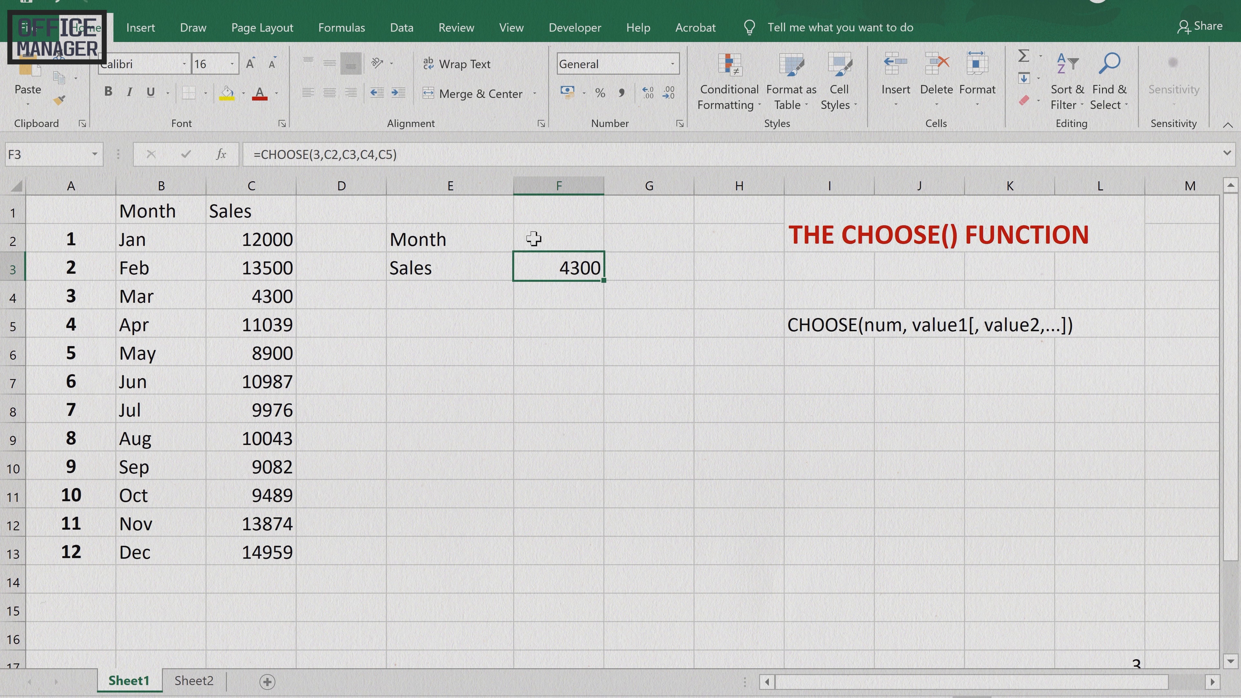
click(523, 223)
click(553, 240)
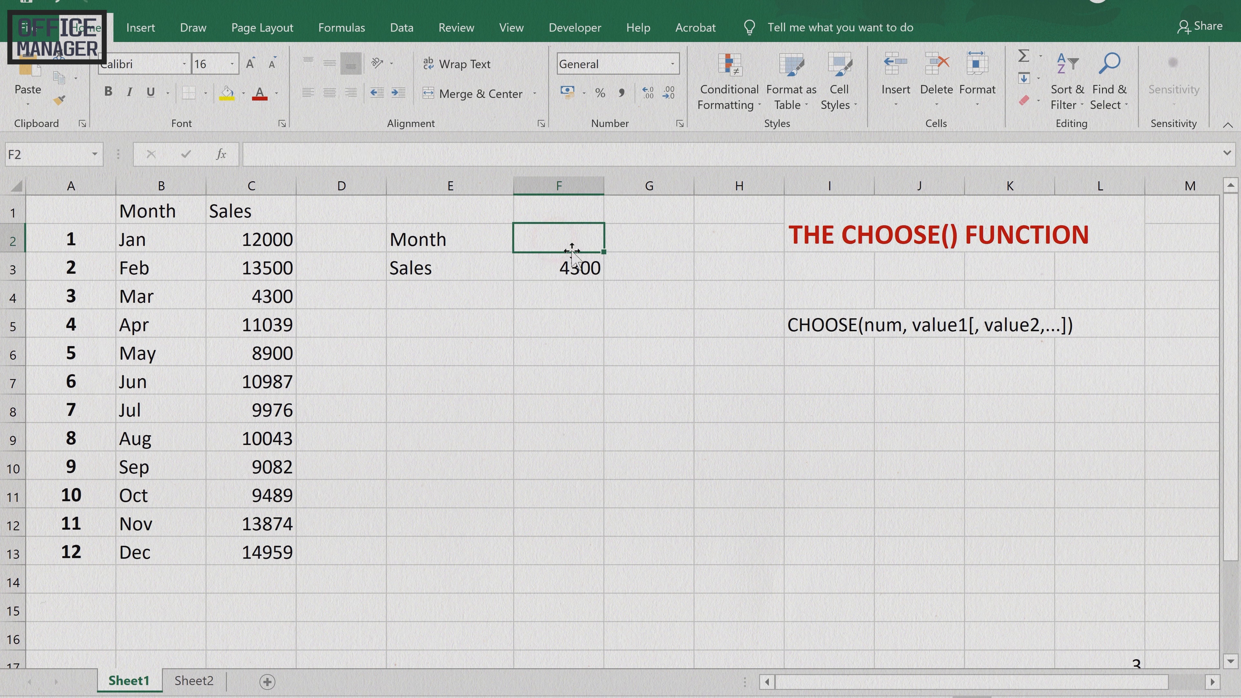
click(573, 269)
double_click(577, 267)
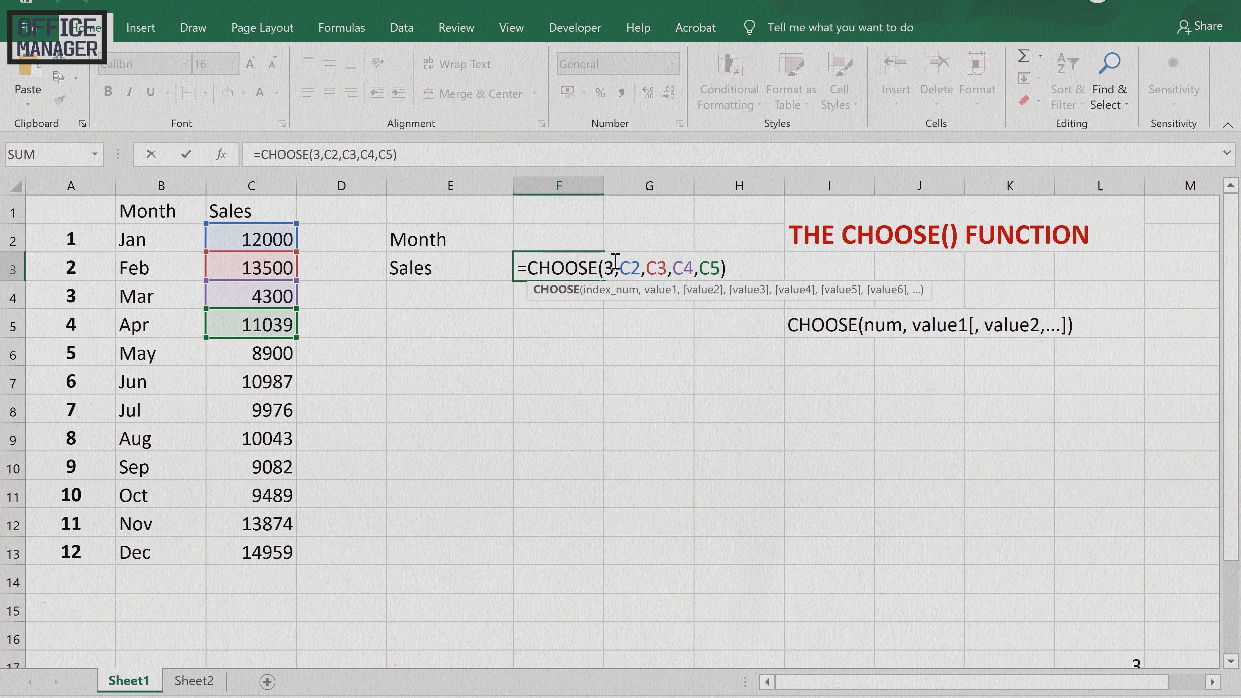
double_click(610, 268)
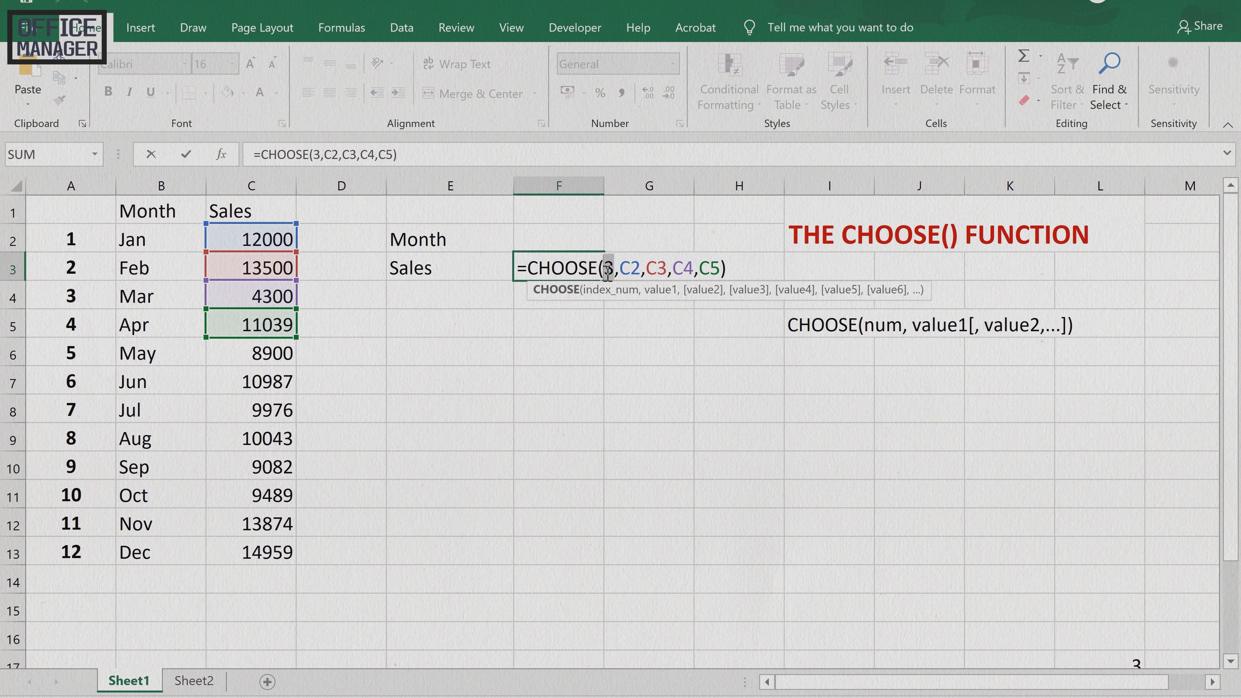
click(564, 236)
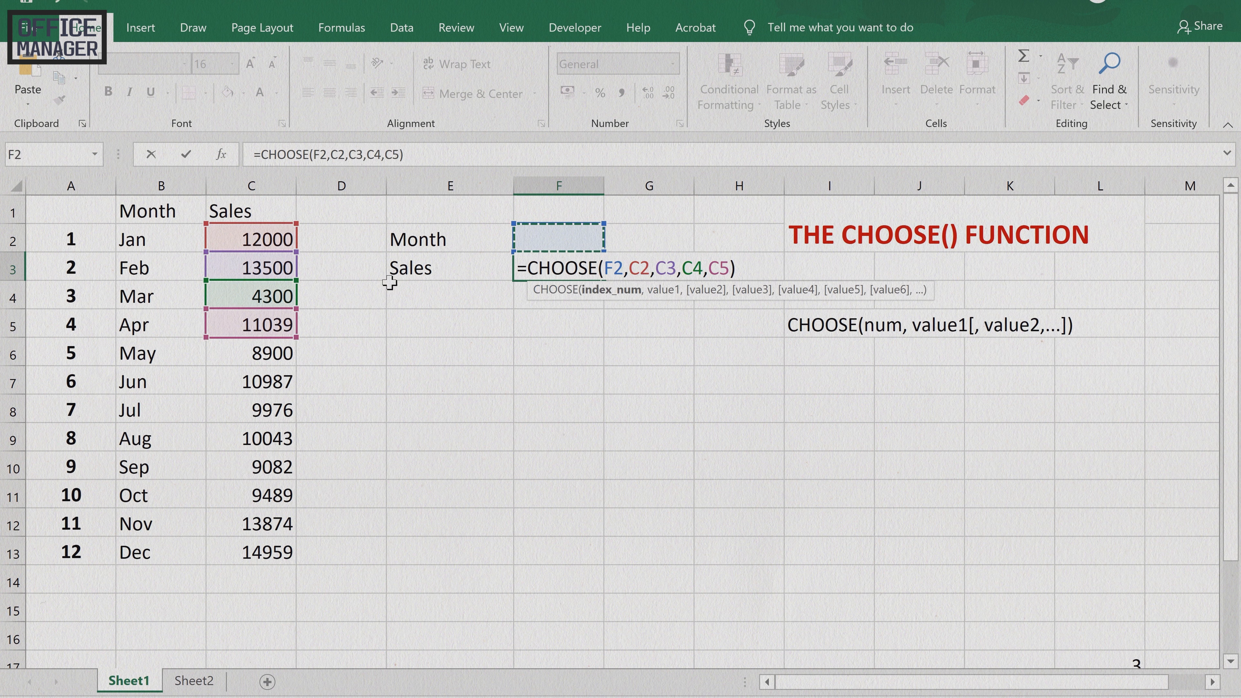
Step: Extend the value list of the CHOOSE formula in F3 with the remaining sales cells C6 through C13
click(733, 268)
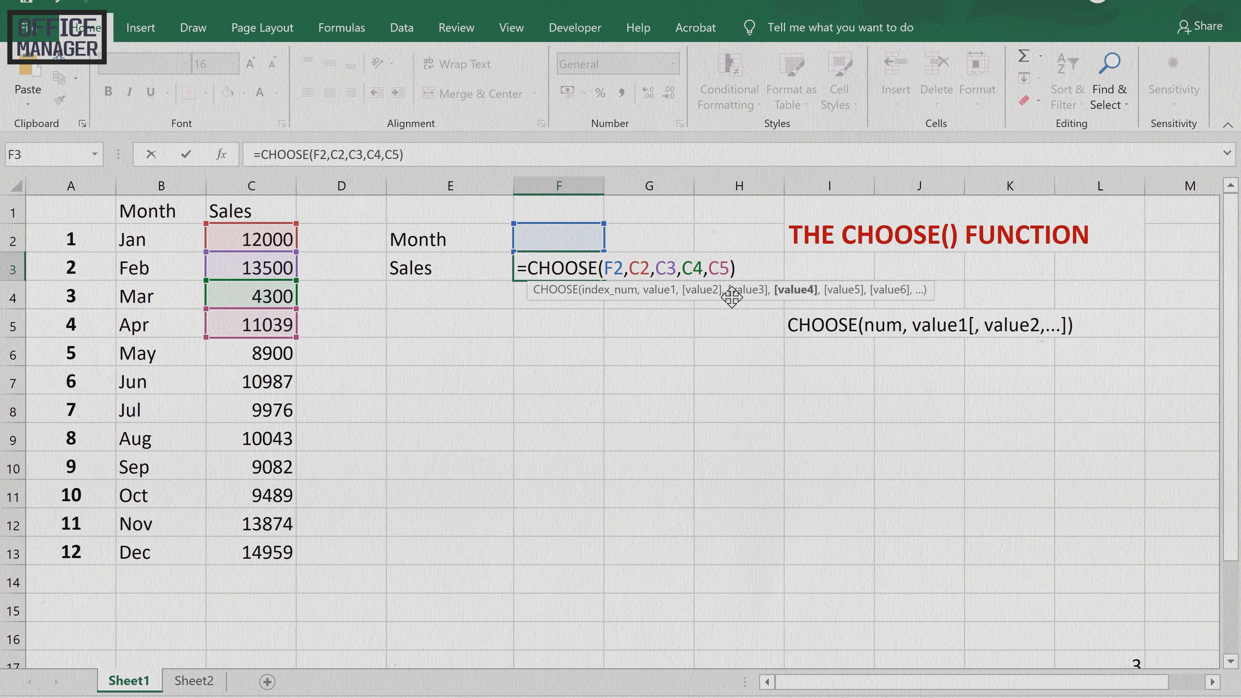
text(,)
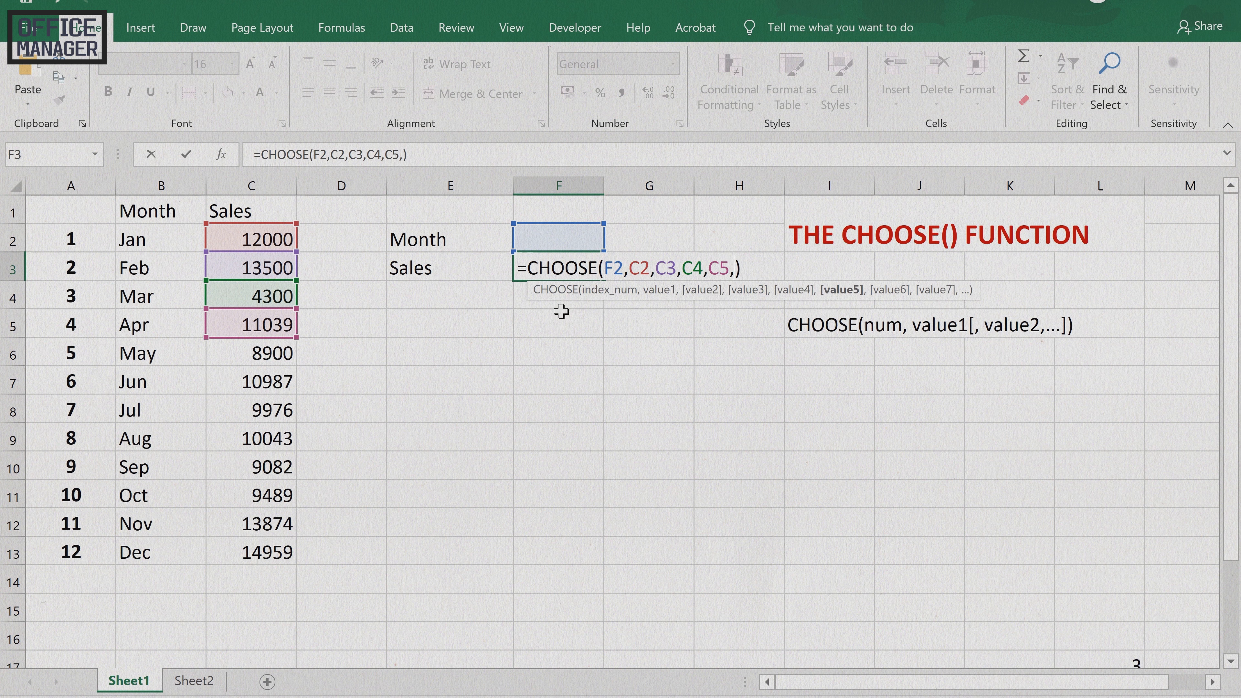
click(270, 358)
text(,)
click(275, 384)
text(,)
click(278, 416)
text(,)
click(279, 439)
text(,)
click(278, 467)
text(,)
click(276, 496)
text(,)
click(278, 523)
text(,)
click(286, 523)
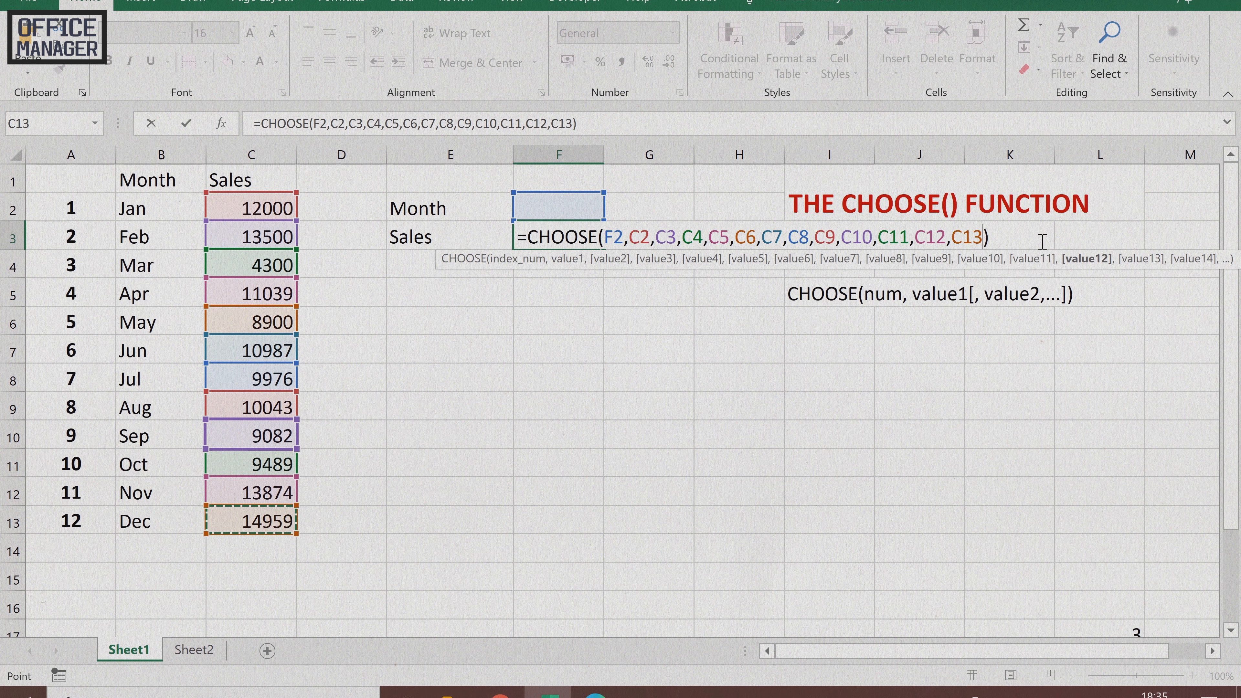
key(Return)
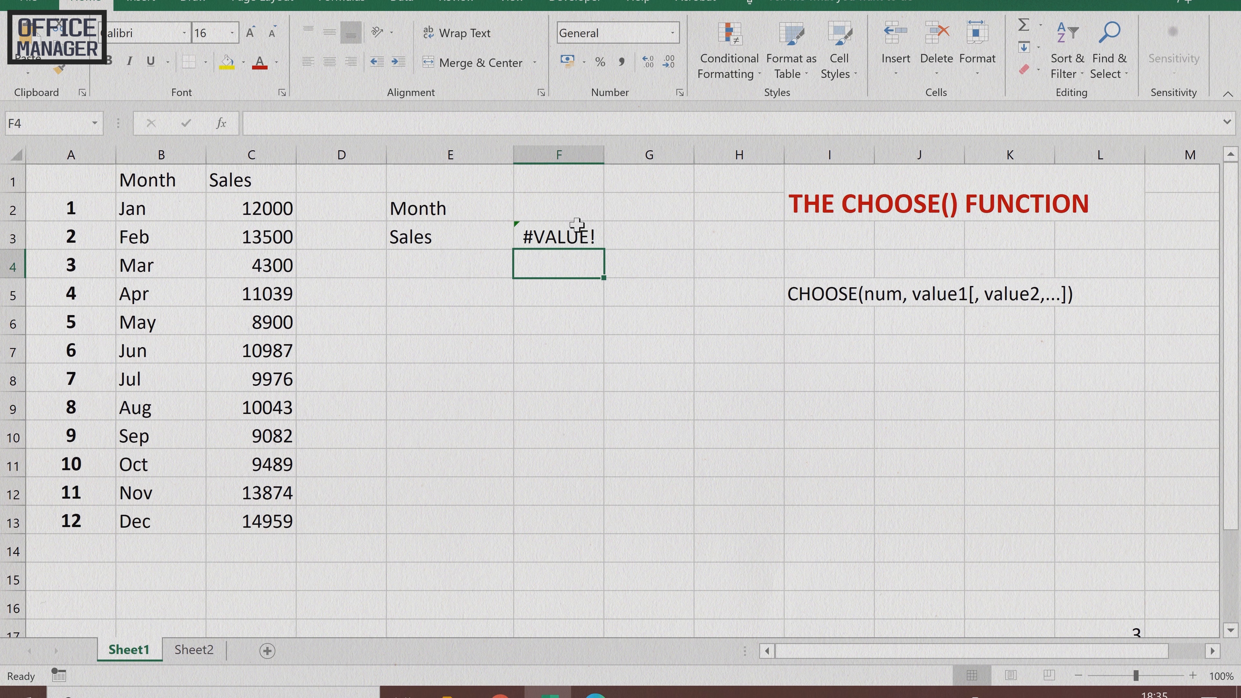
Step: Enter 12 as the month number in cell F2
click(561, 206)
text(13)
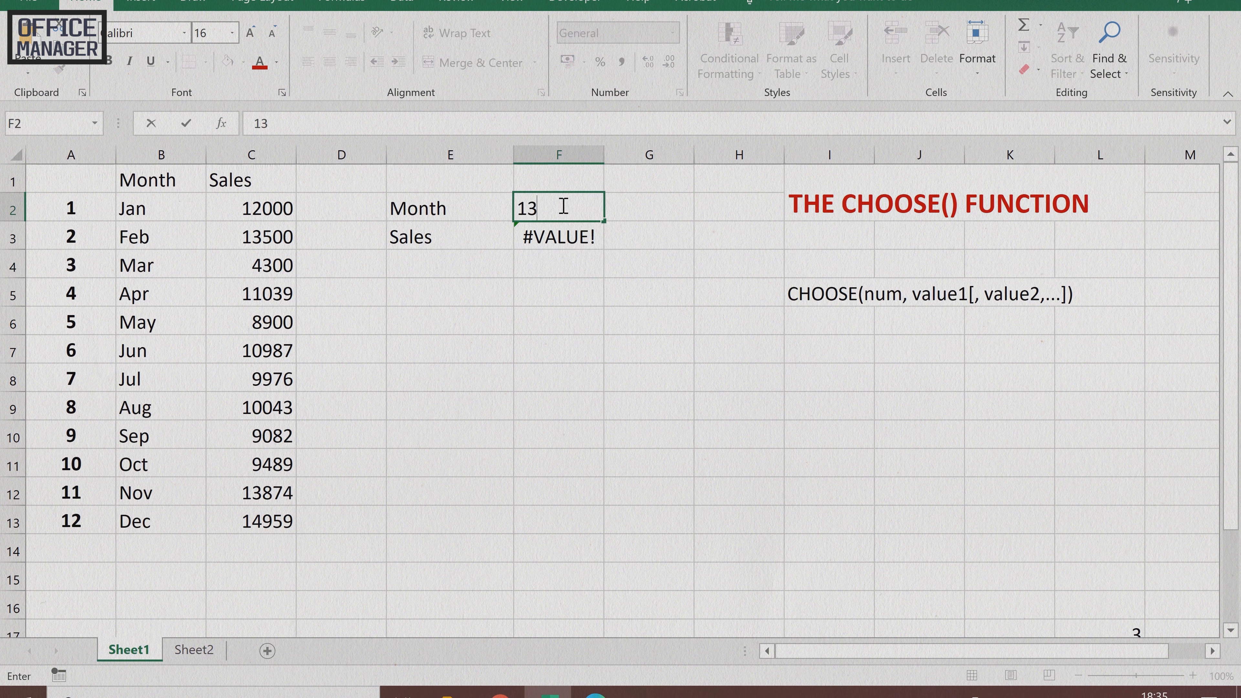
key(BackSpace)
text(2)
key(Return)
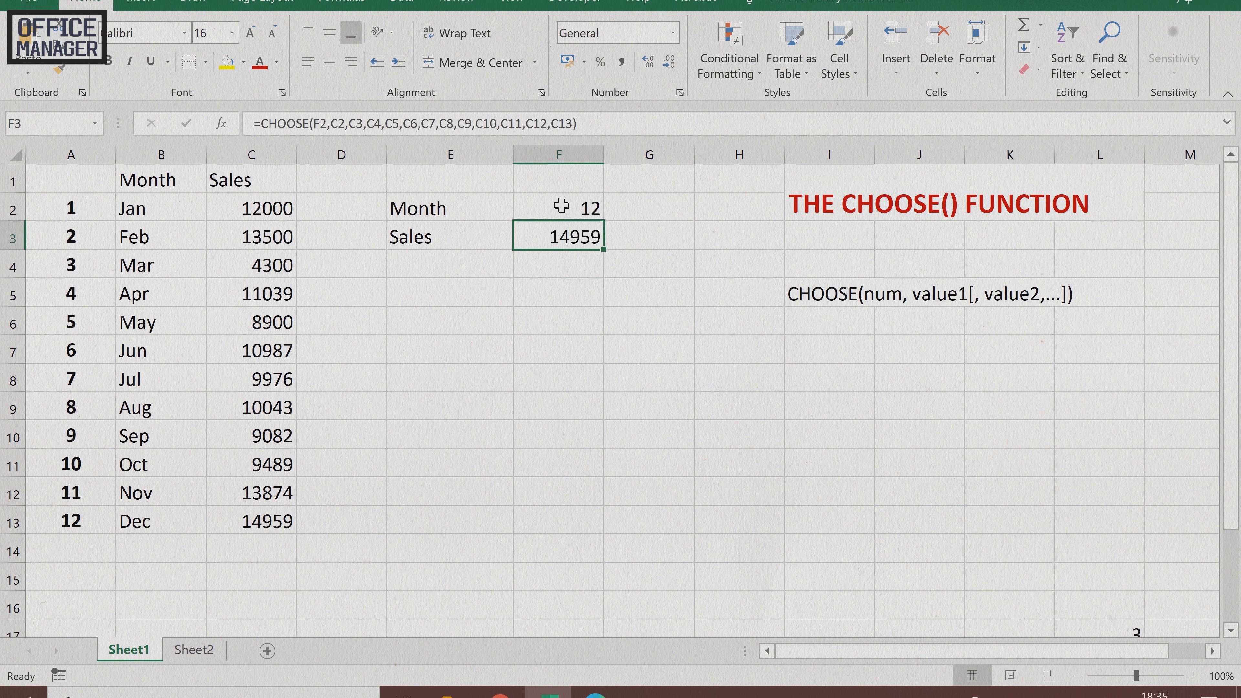
Step: Set the month number in F2 to 1
click(561, 206)
text(1)
key(Return)
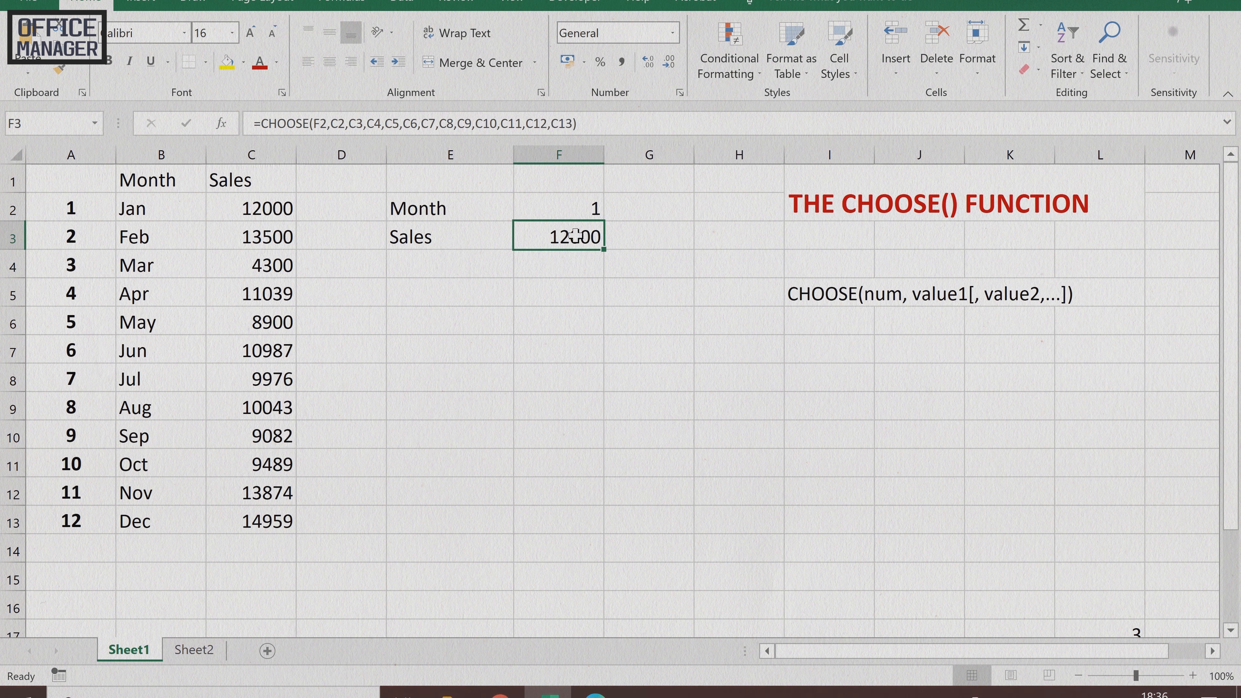
Step: Set the month number in F2 to 13, outside the range of listed months
click(568, 205)
text(13)
key(Return)
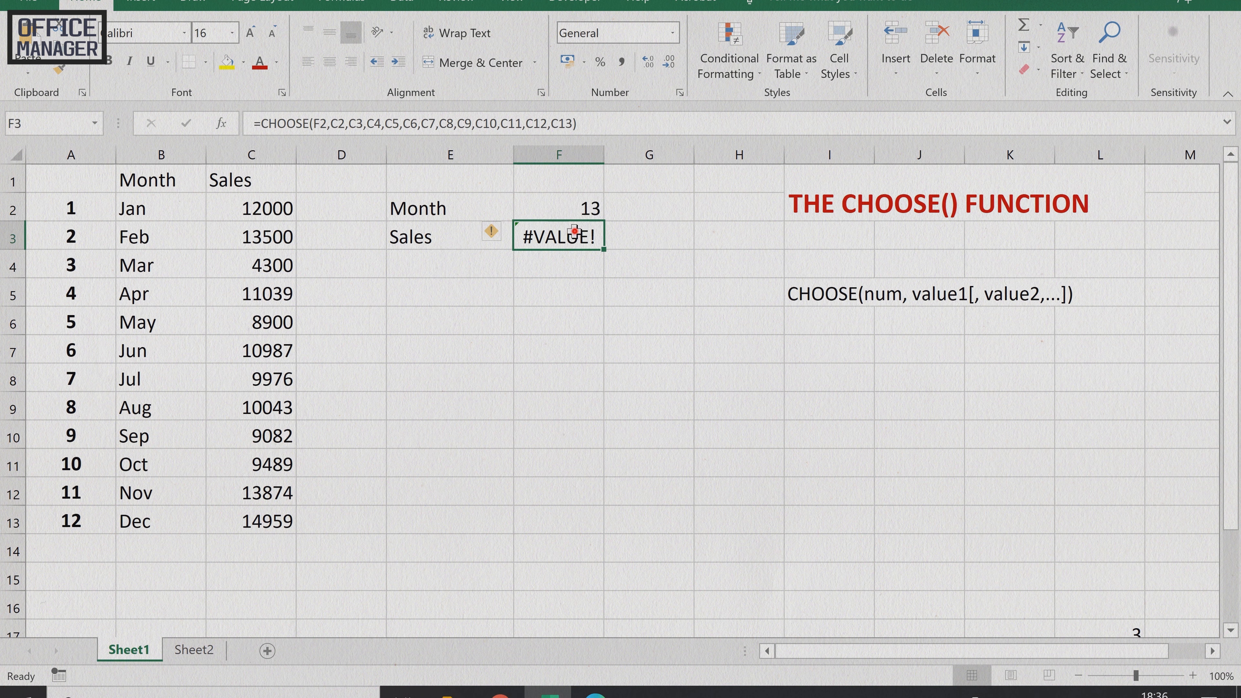
Step: Insert opening IF and OR functions in front of CHOOSE in the formula in F3
double_click(566, 238)
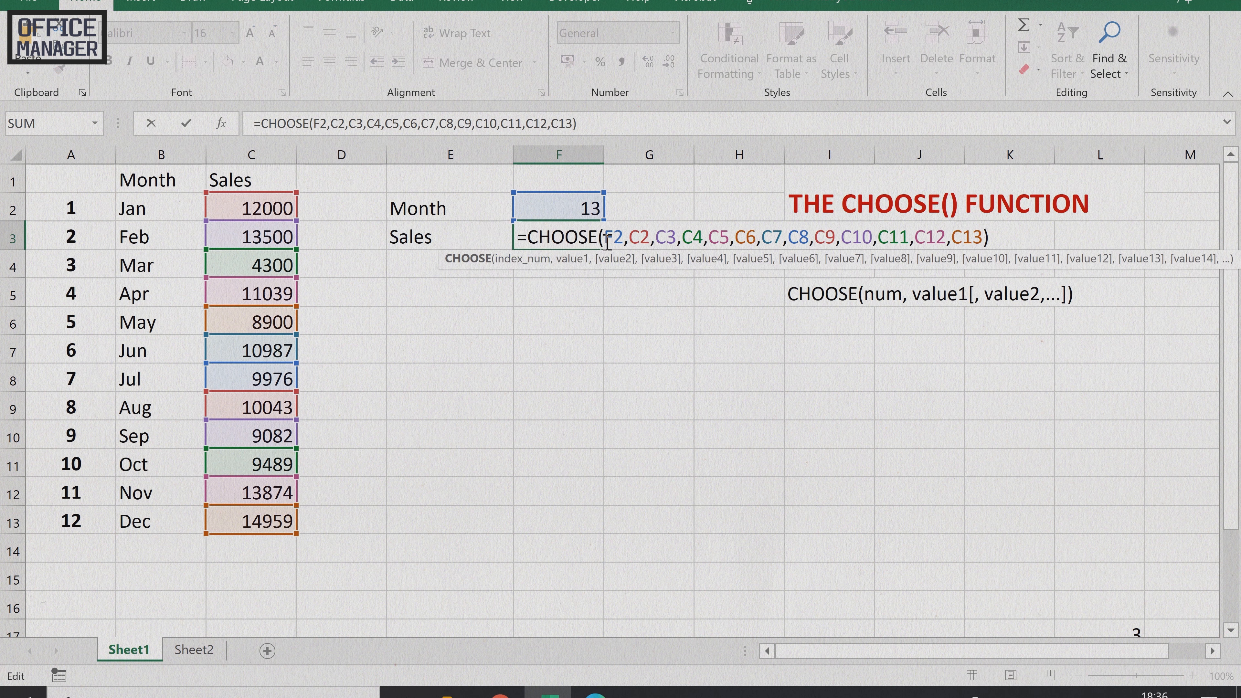
click(526, 238)
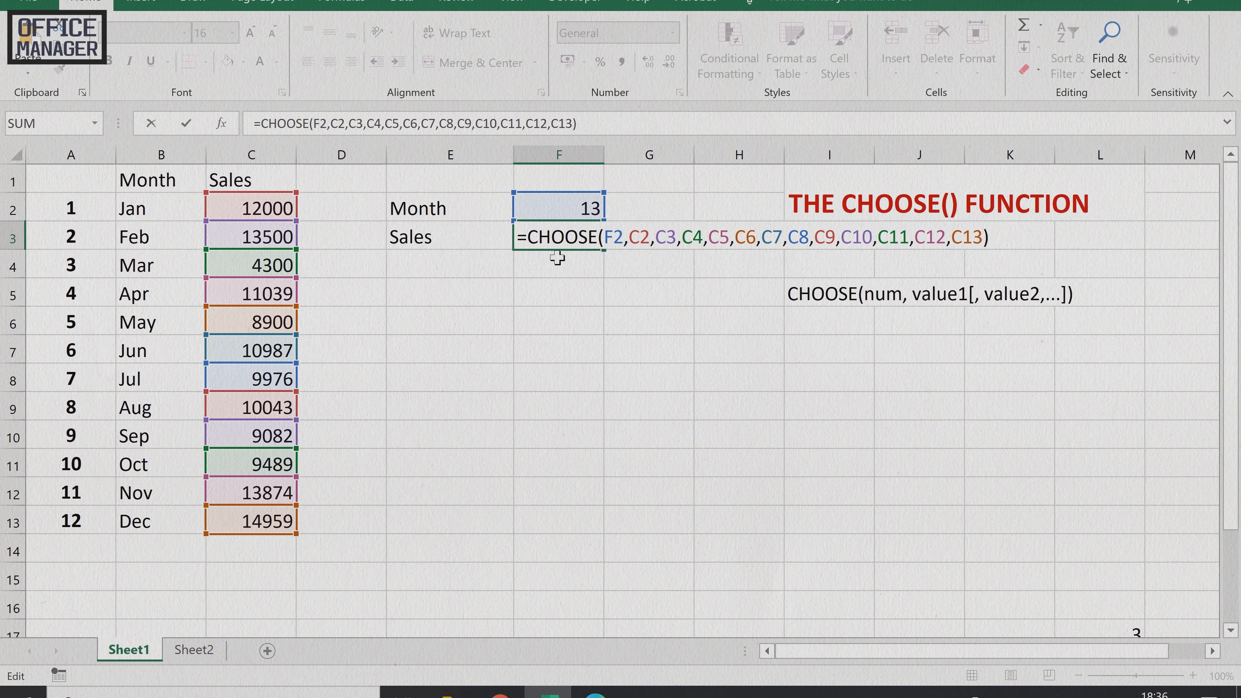
text(IF)
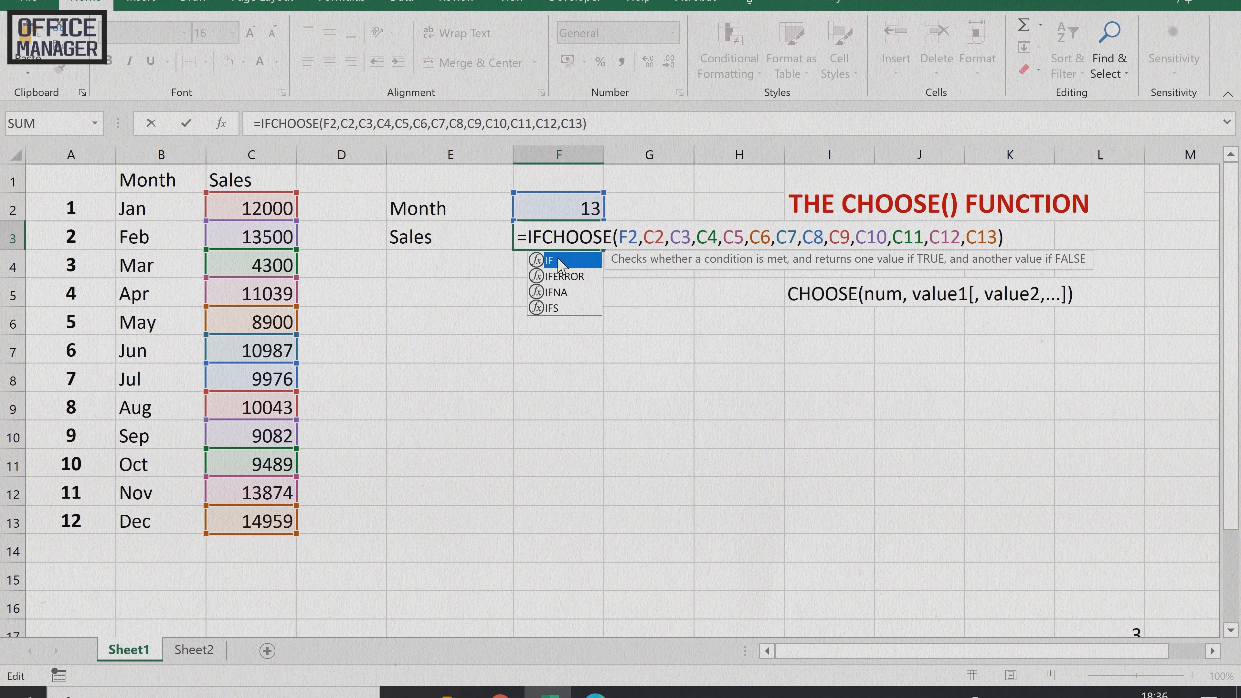
double_click(558, 261)
text(OR)
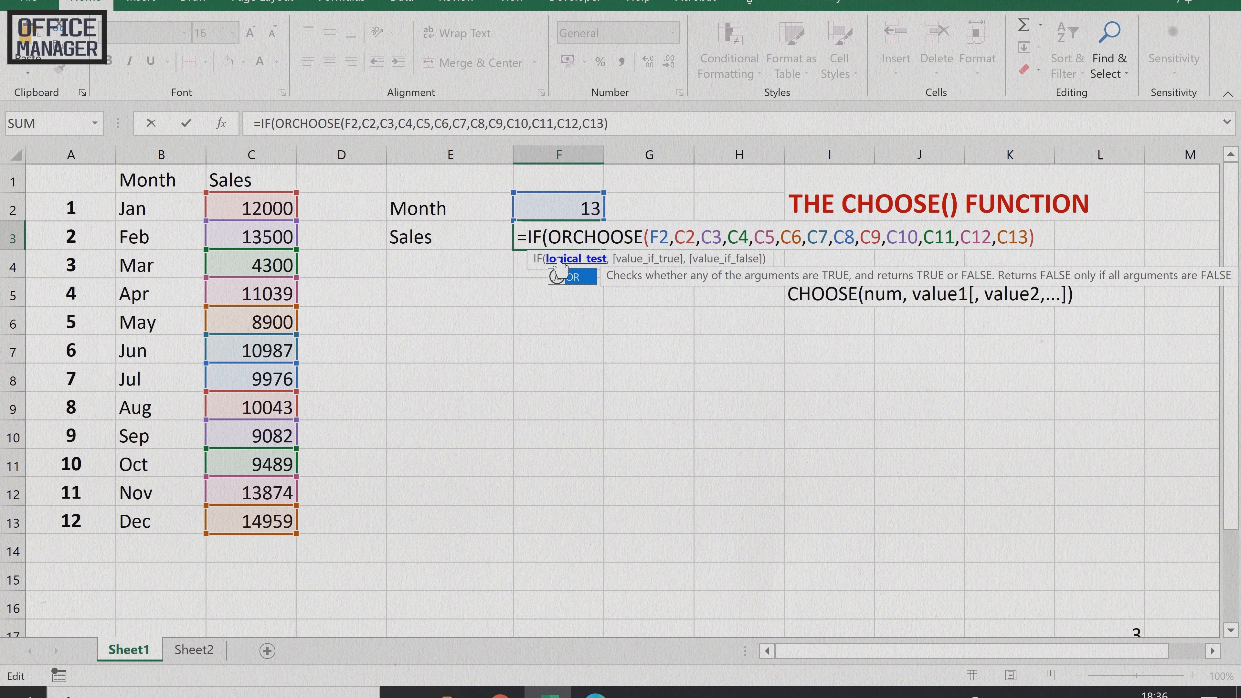
double_click(561, 272)
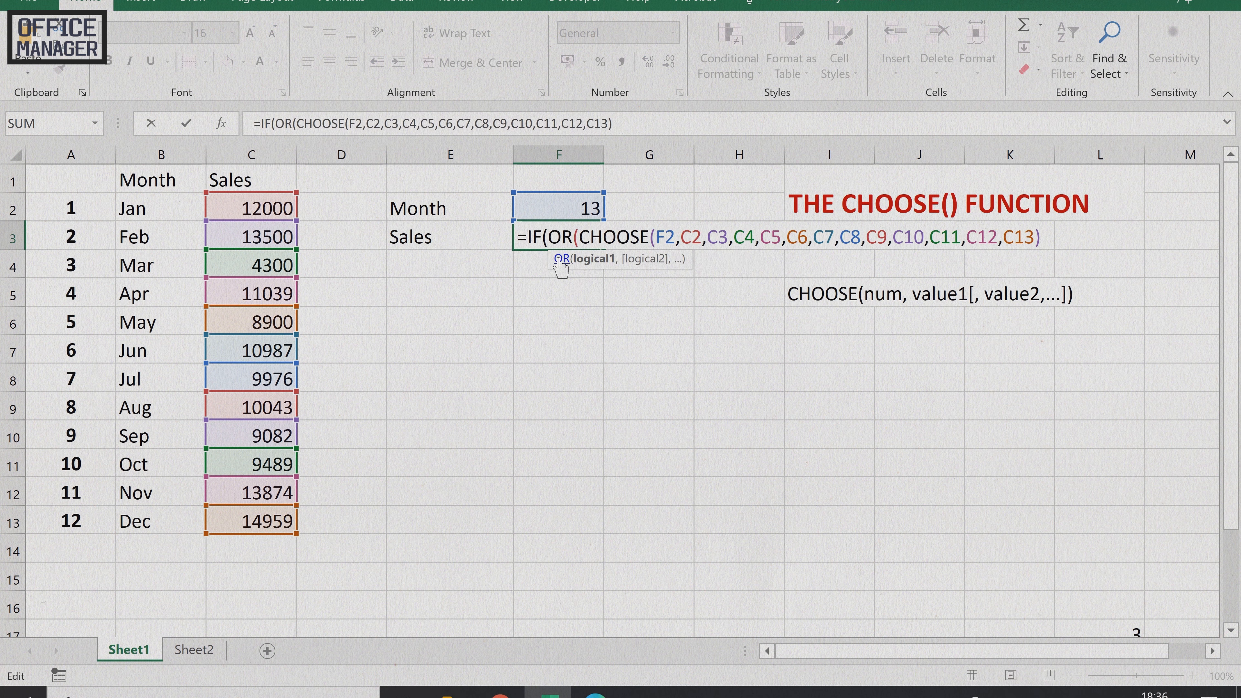
Step: Complete the OR test in the F3 formula with F2>12 and F2<1, closing it off as IF's logical test
text(F2)
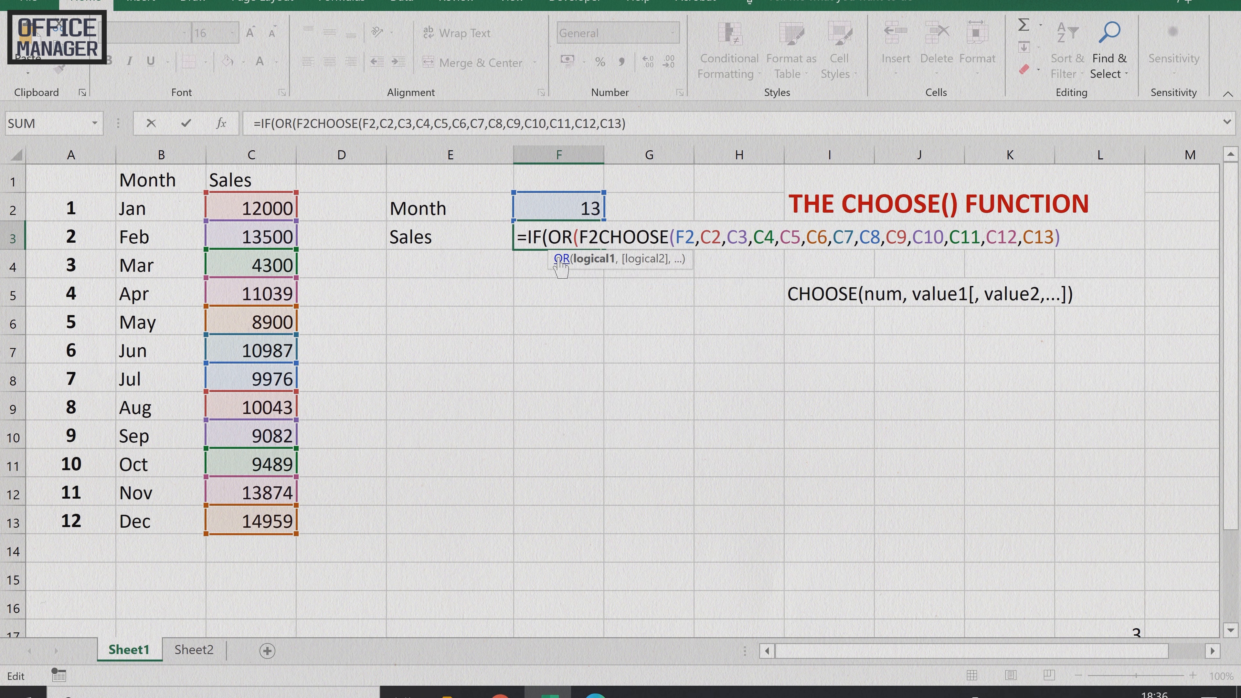
text(>)
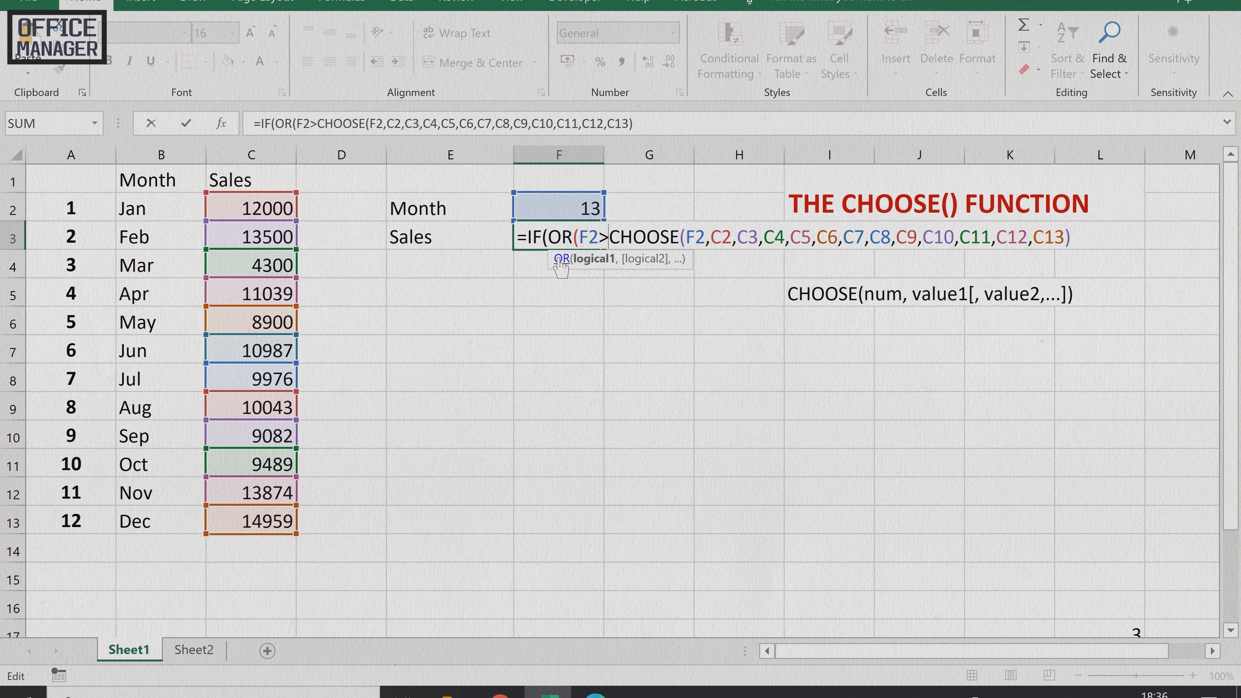
text(12,)
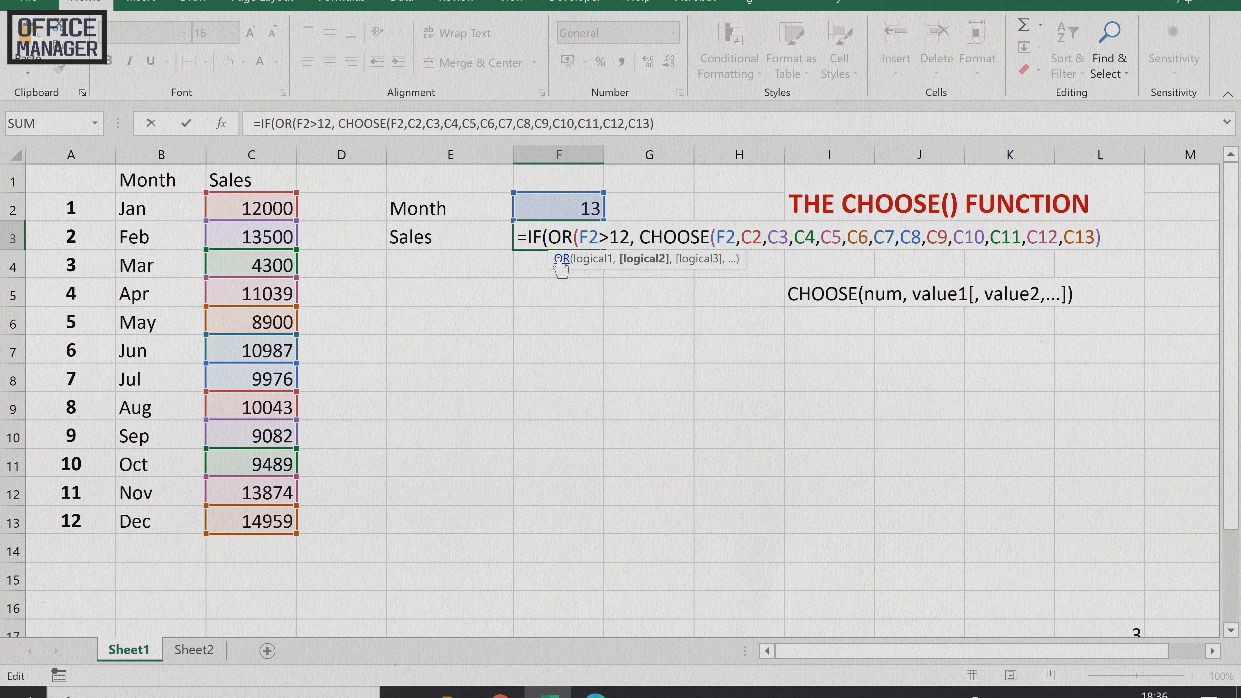
text( F)
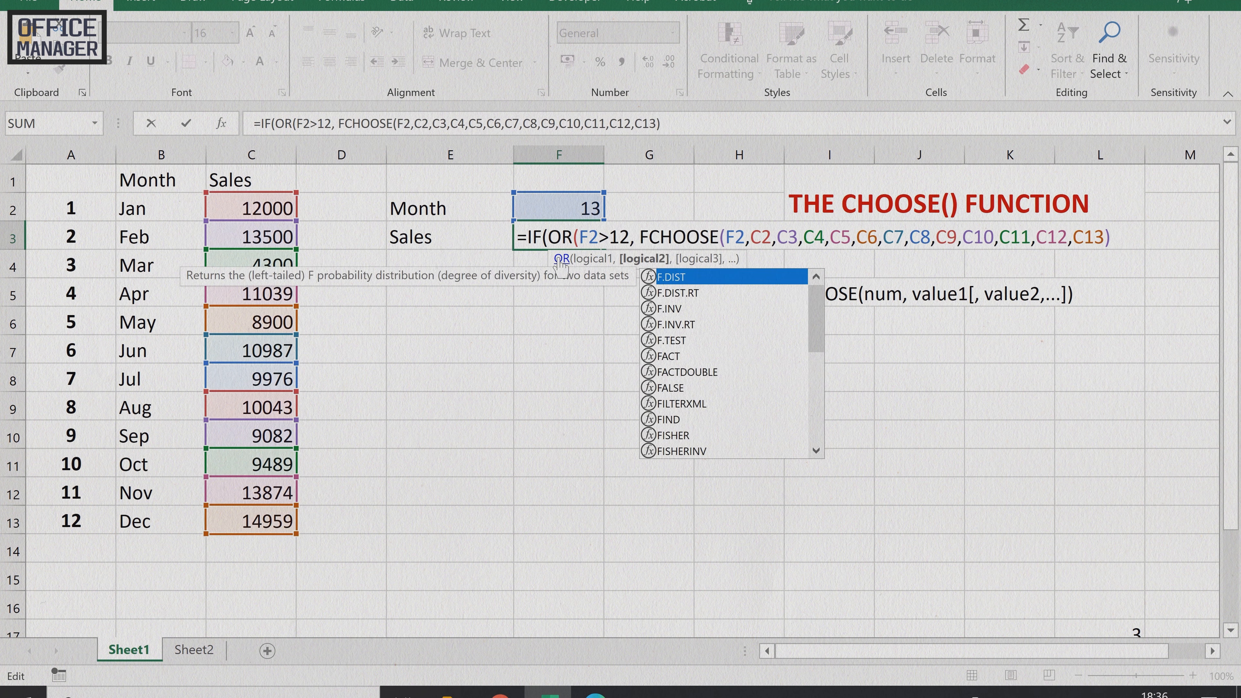
text(2)
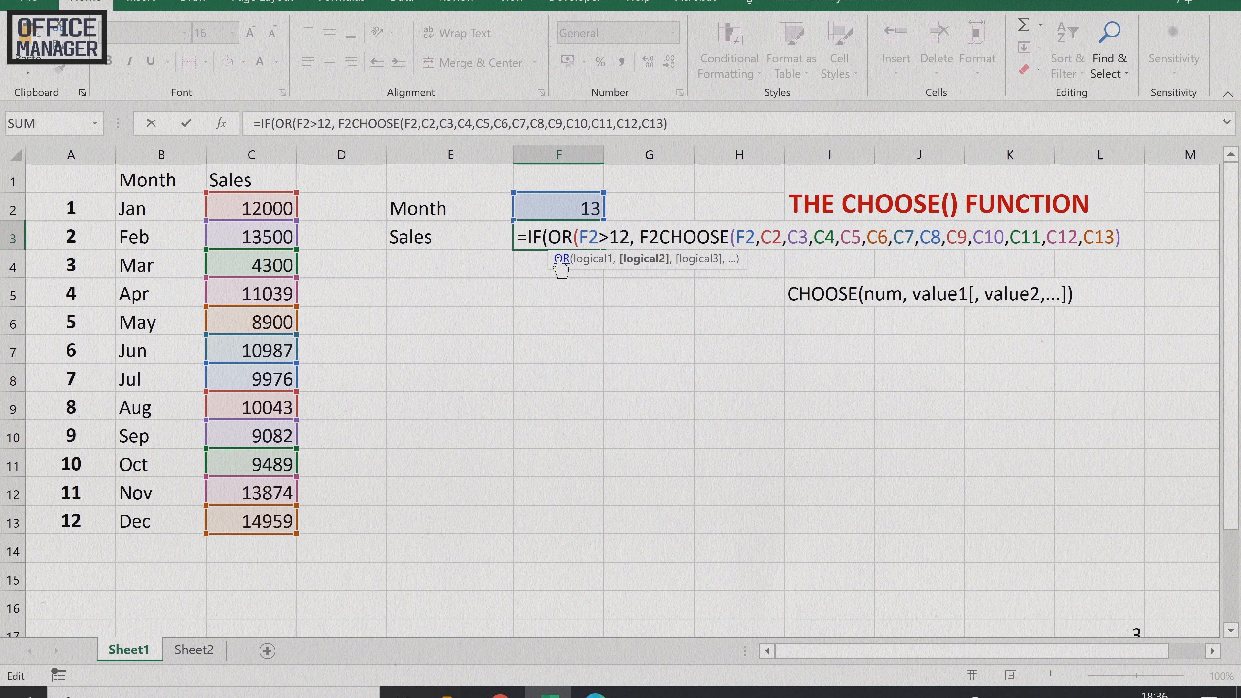
text(<1)
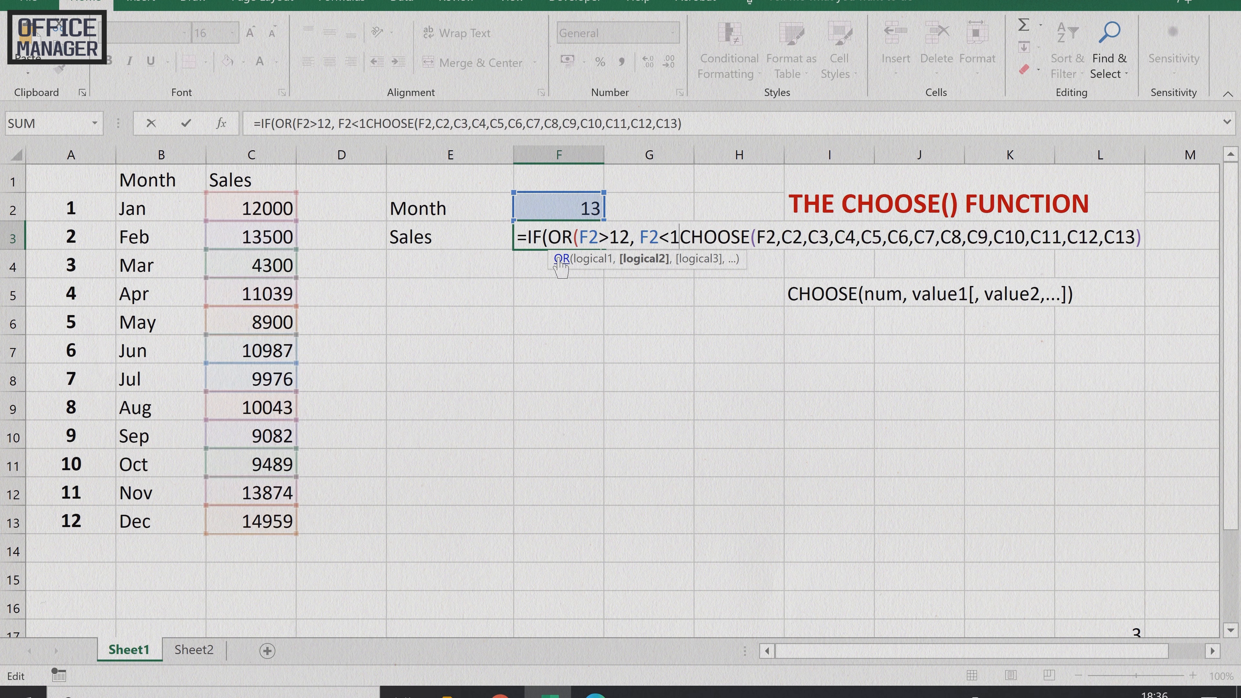
text())
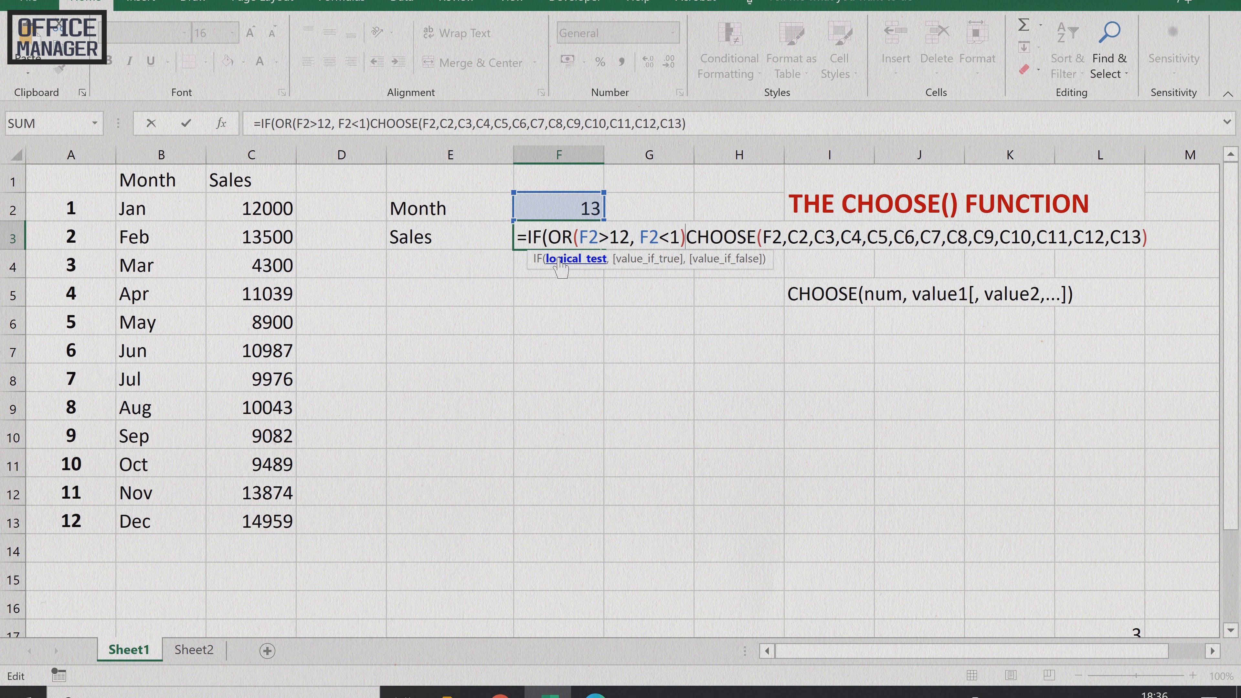
text(,)
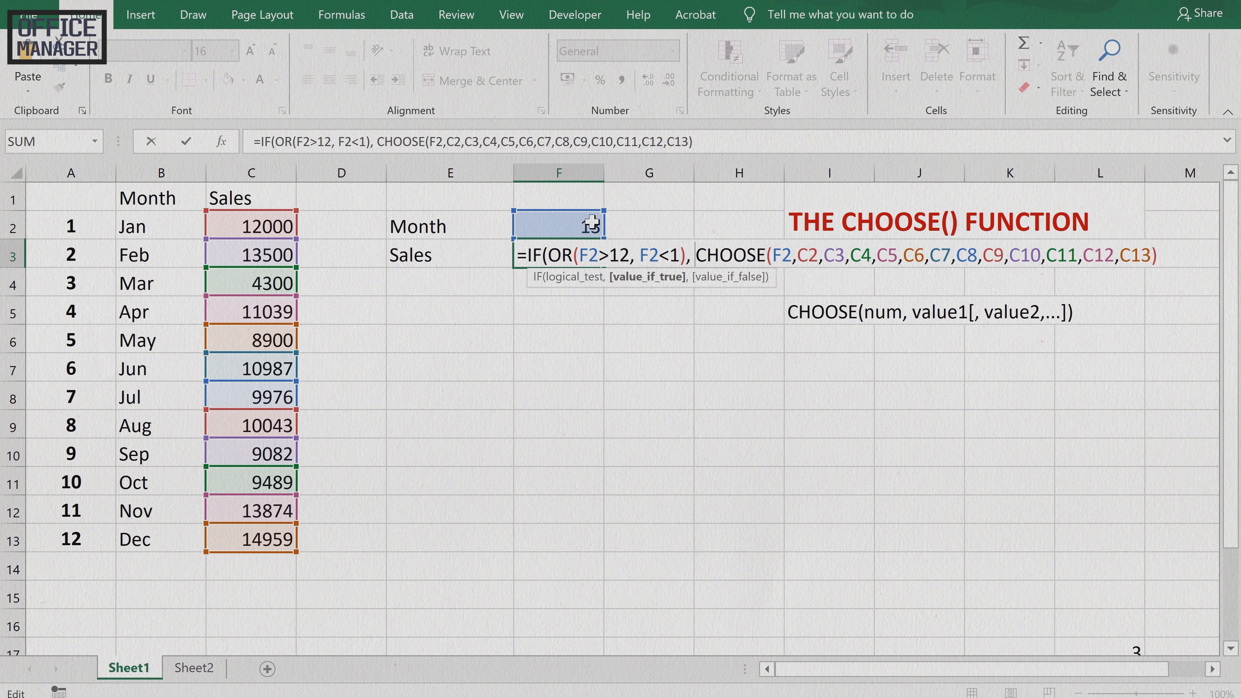
Step: Begin the value_if_true text in the F3 formula with an opening quotation mark and "PLEASE"
click(701, 264)
text(")
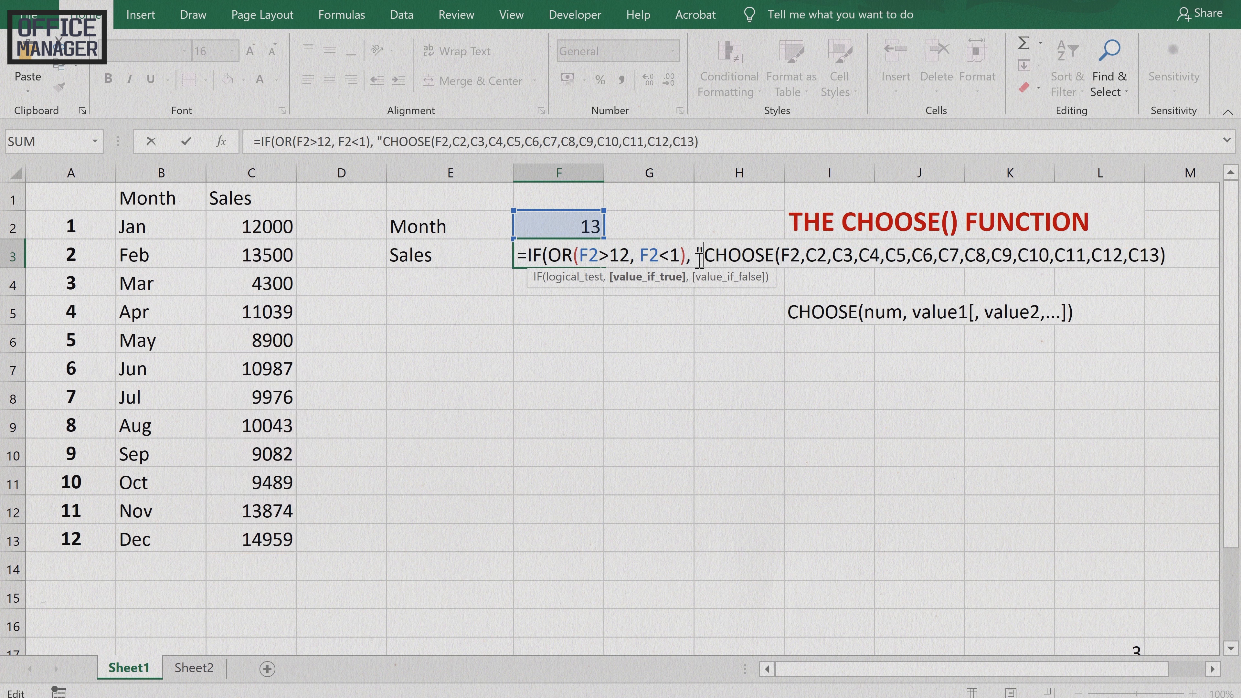
text(PLEASE )
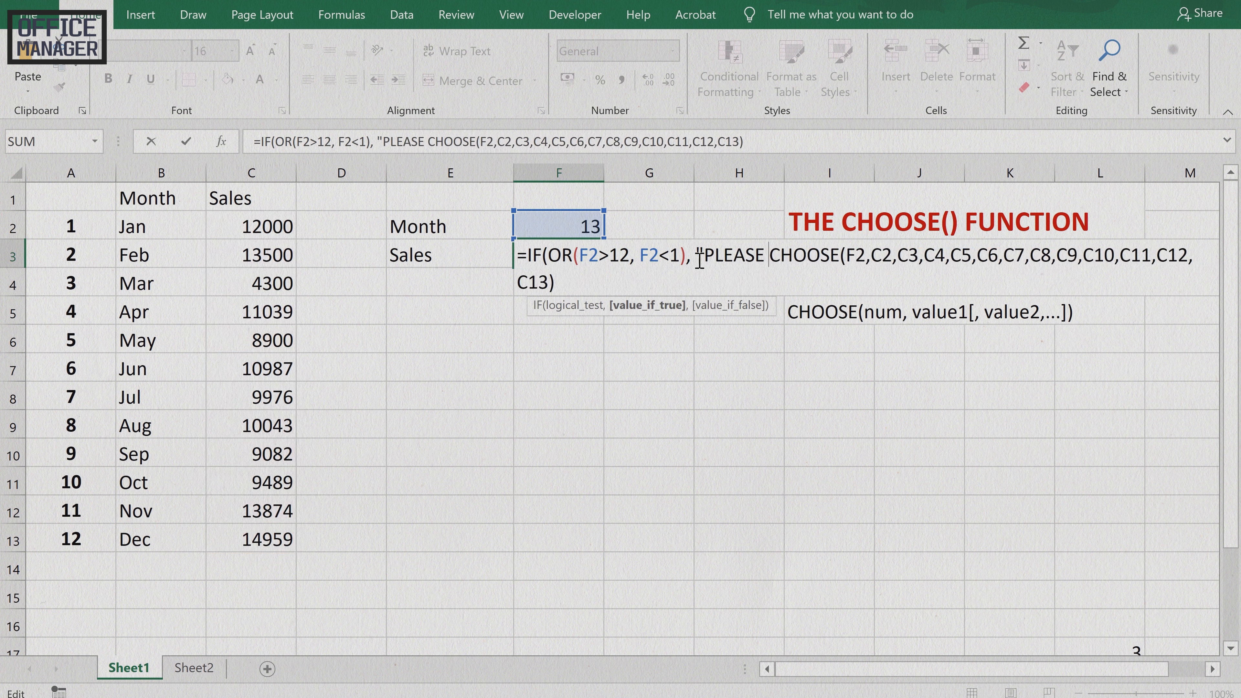
text(PUT)
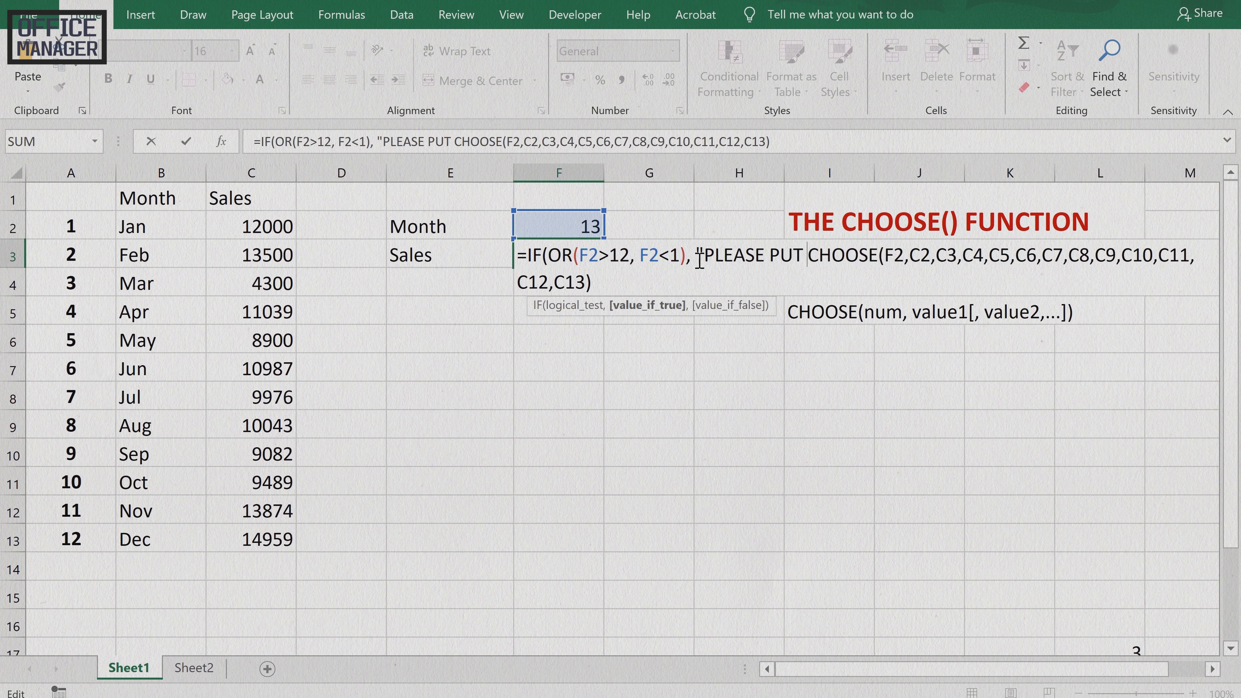
text( VALU)
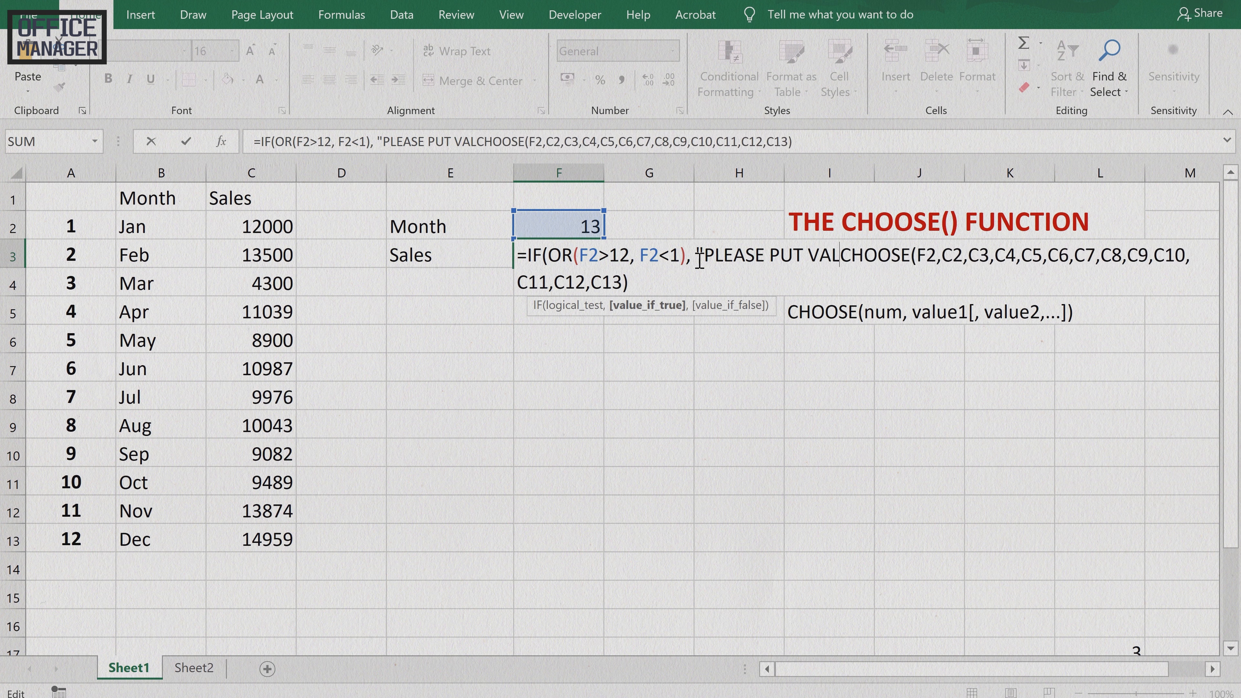
key(BackSpace)
key(BackSpace)
key(BackSpace)
key(BackSpace)
key(BackSpace)
key(BackSpace)
key(BackSpace)
key(BackSpace)
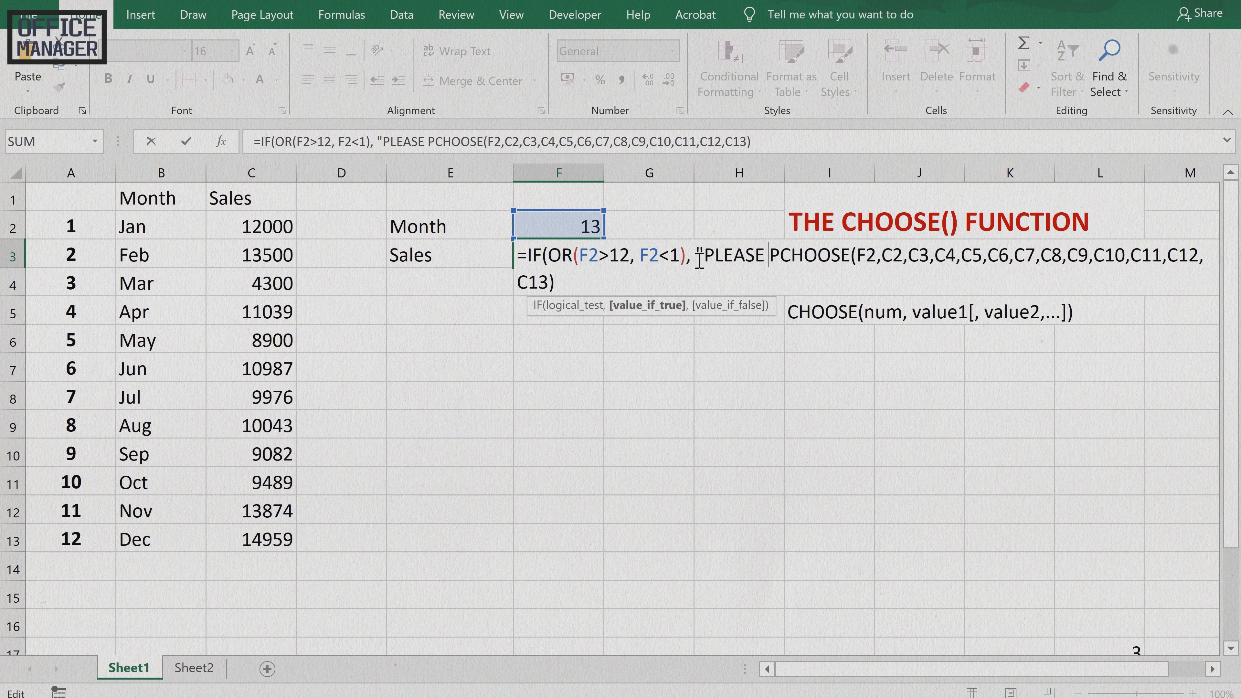
Step: Finish the out-of-range message with "CHOOSE BETWEEN 1-12", closing the quotation and separating it from the CHOOSE function
text(CHOOSE)
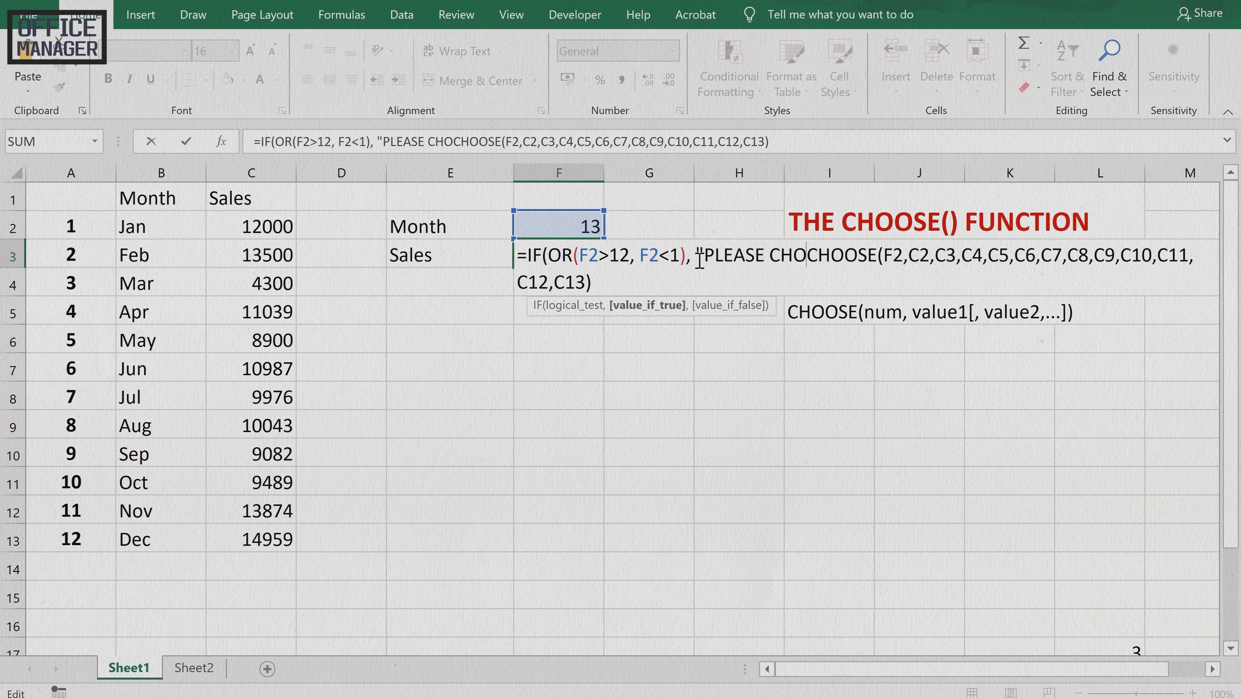
text( BETWEE)
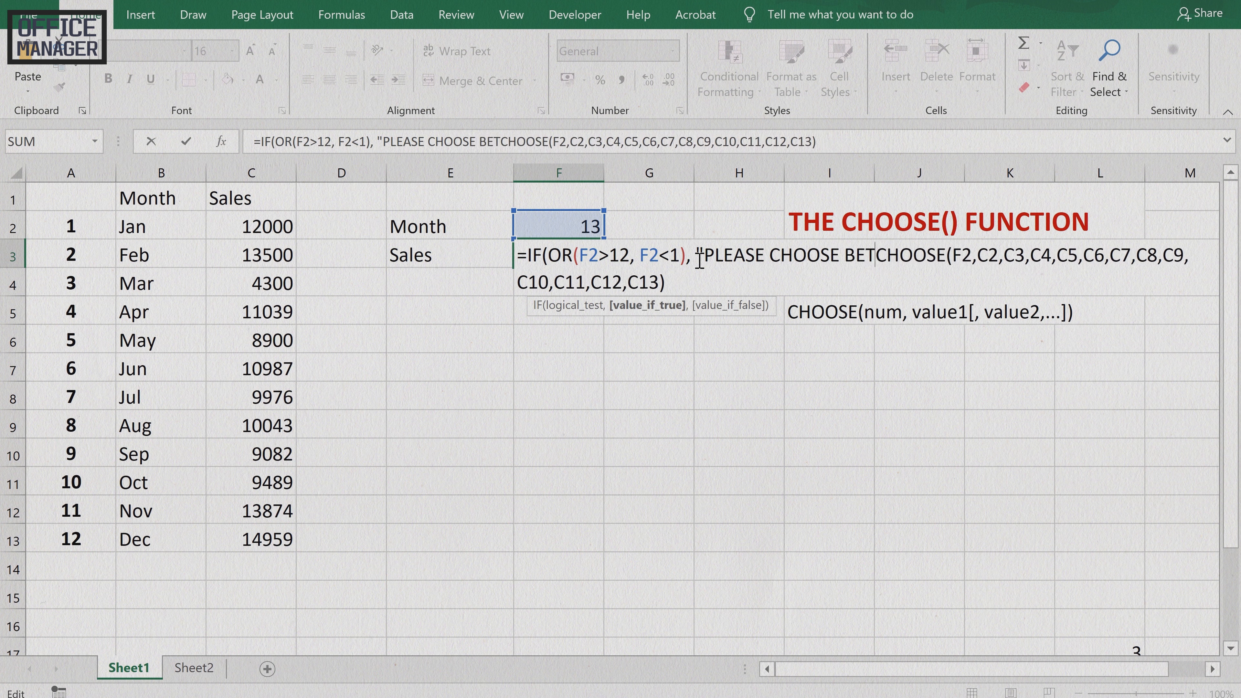
text(N 1-12)
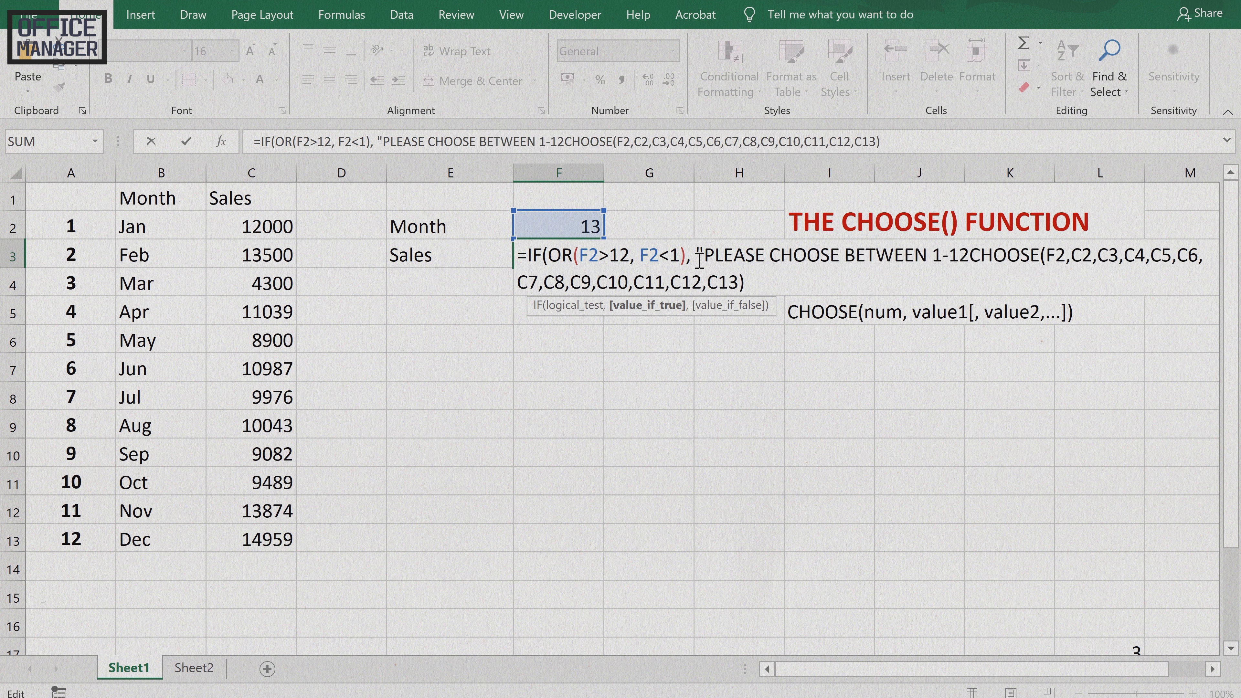
text(")
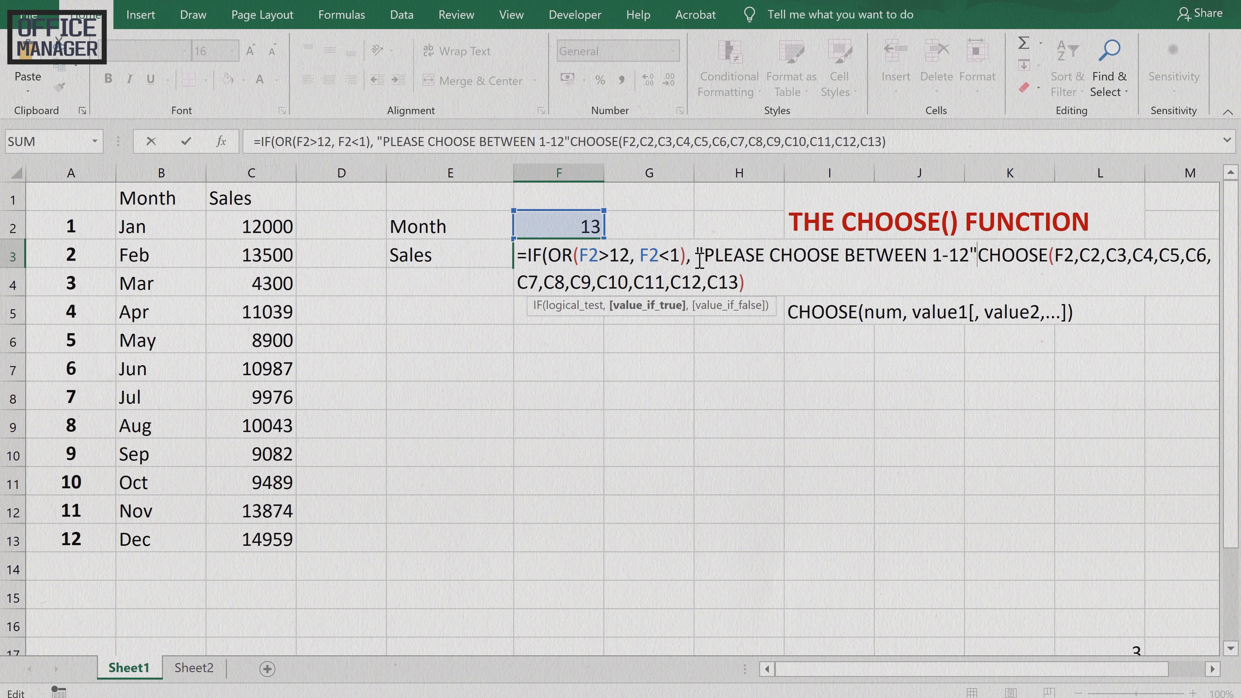
text(,)
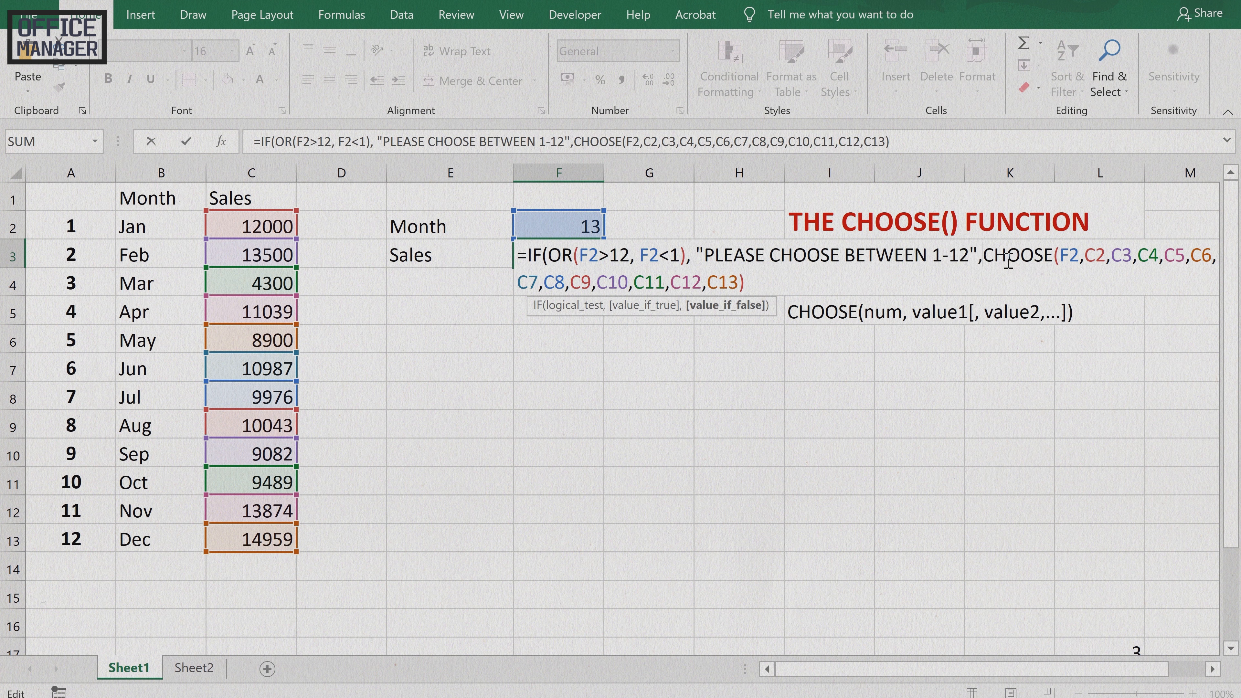
Step: Add a space before CHOOSE, close IF with a final parenthesis and commit the formula in F3
click(984, 254)
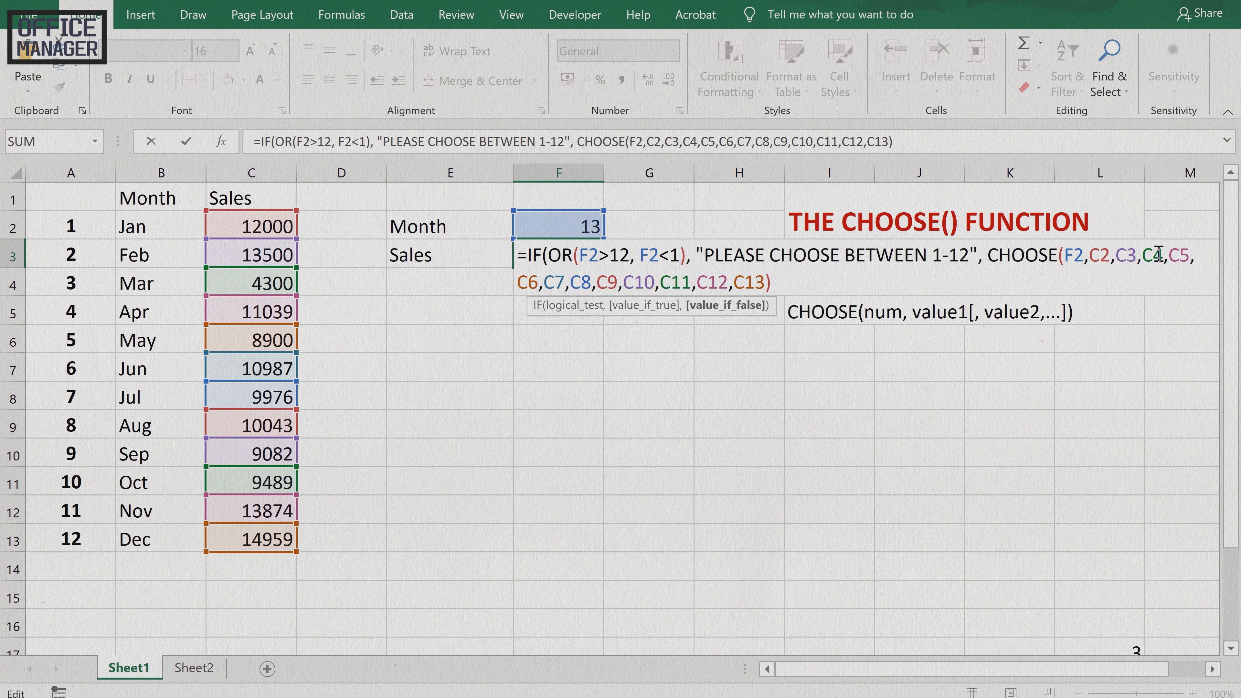
click(772, 284)
text())
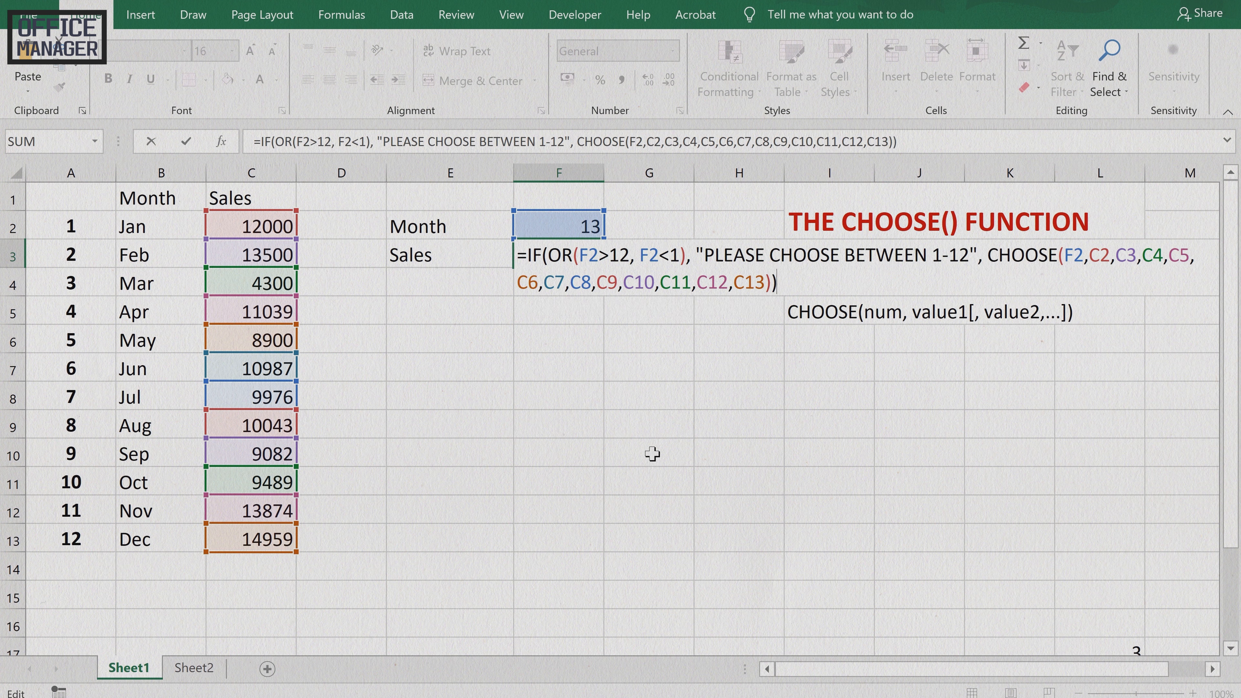
key(Return)
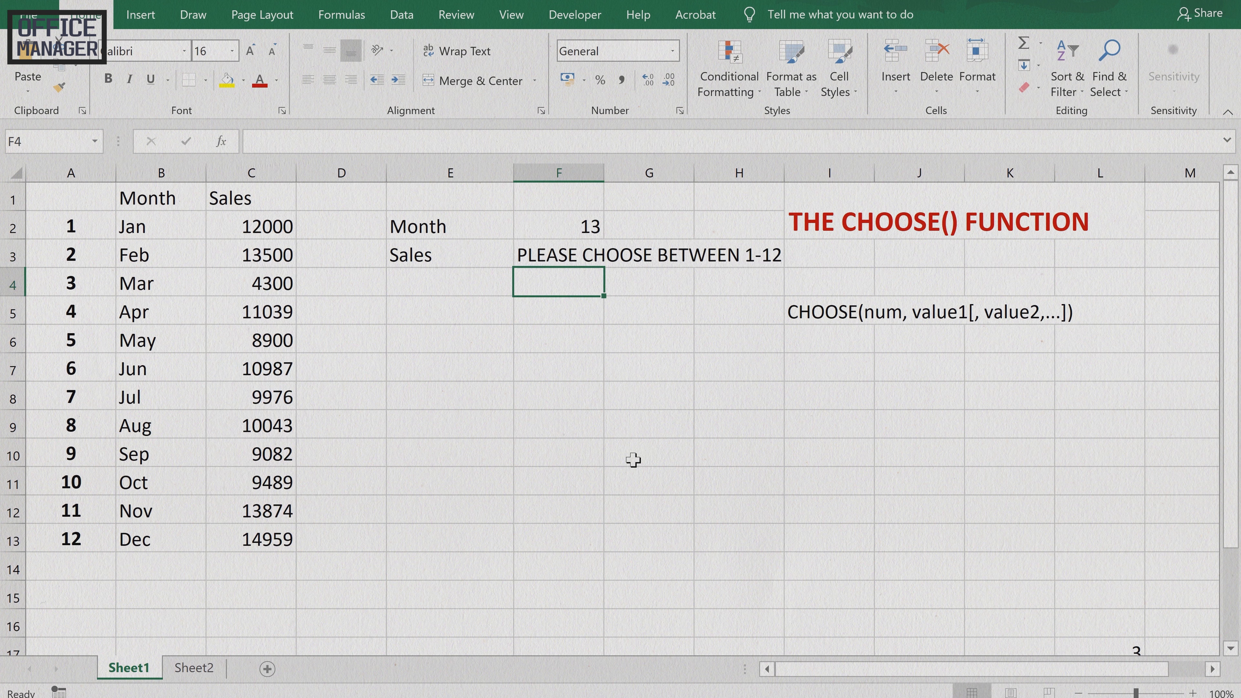
Step: Test the formula with 1 as the month number in F2
click(582, 228)
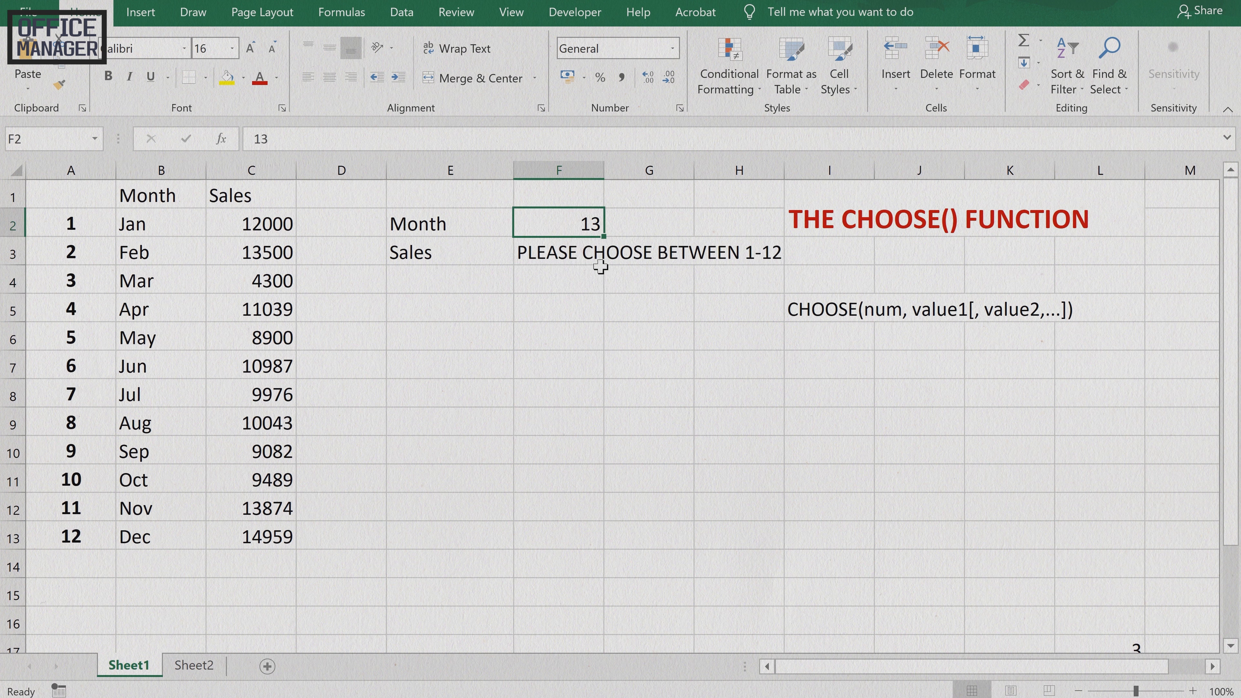
text(1)
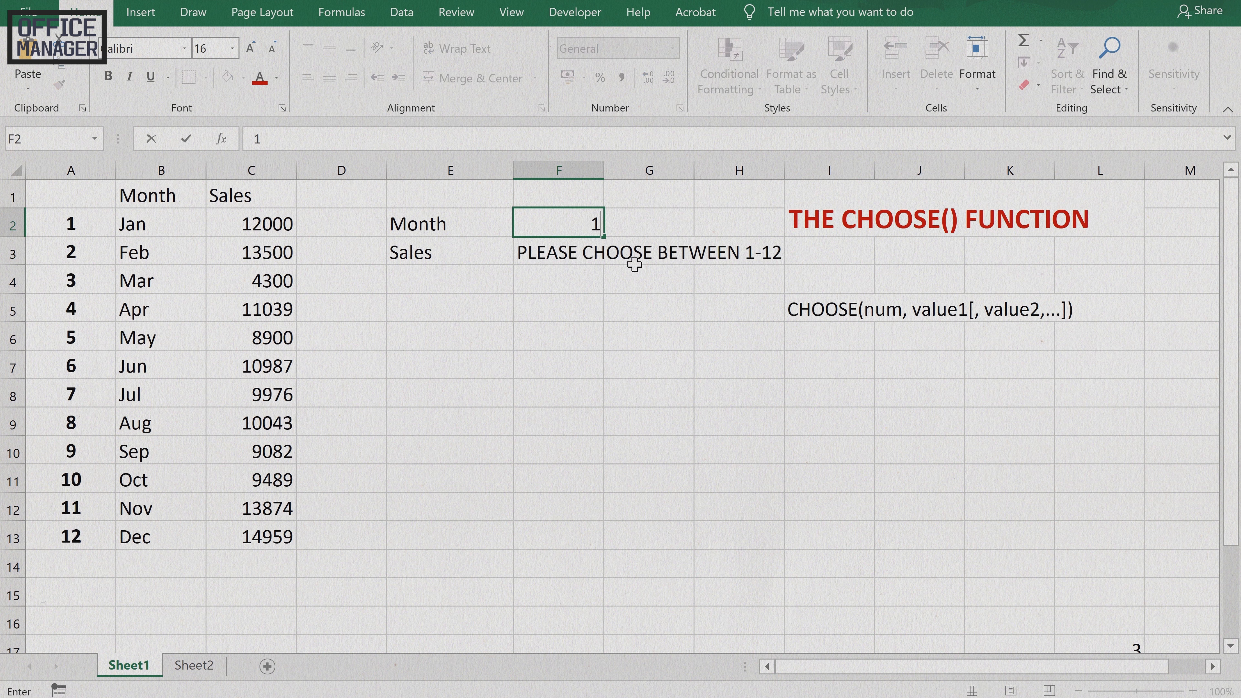
key(Return)
Step: Test the formula's lower limit with 0 as the month number in F2
click(574, 222)
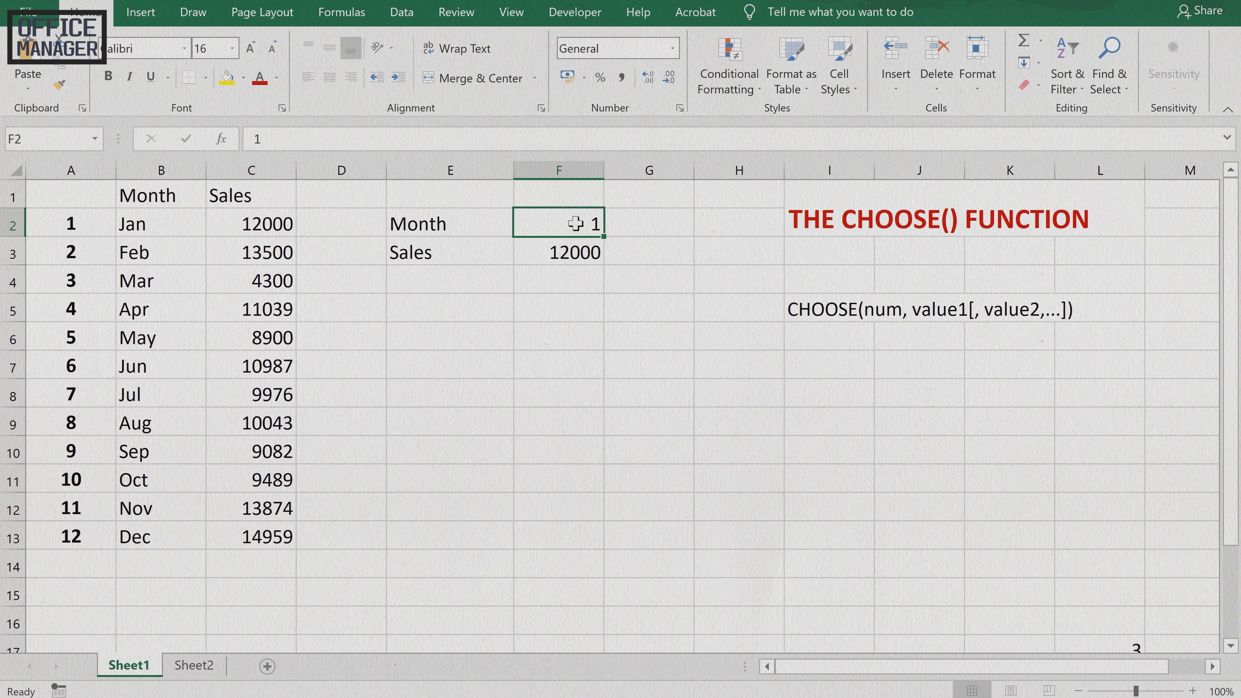
text(0)
key(Return)
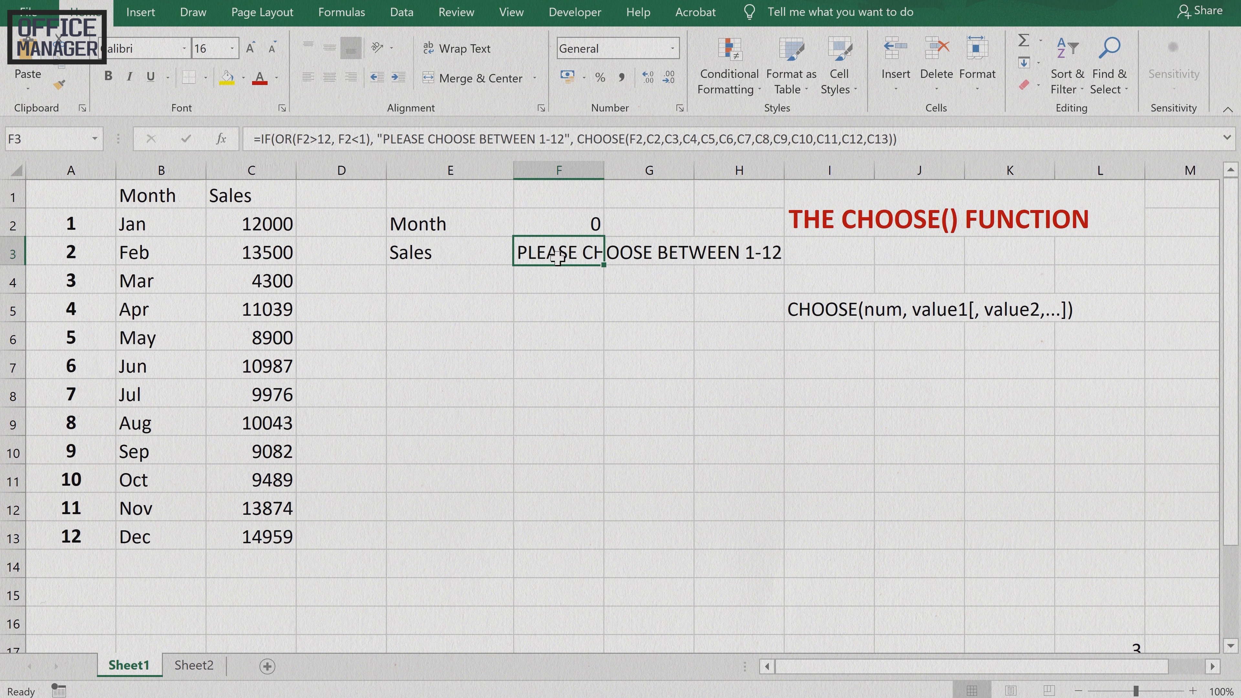
Step: Test the formula's upper limit with 14 as the month number in F2
click(576, 218)
text(14)
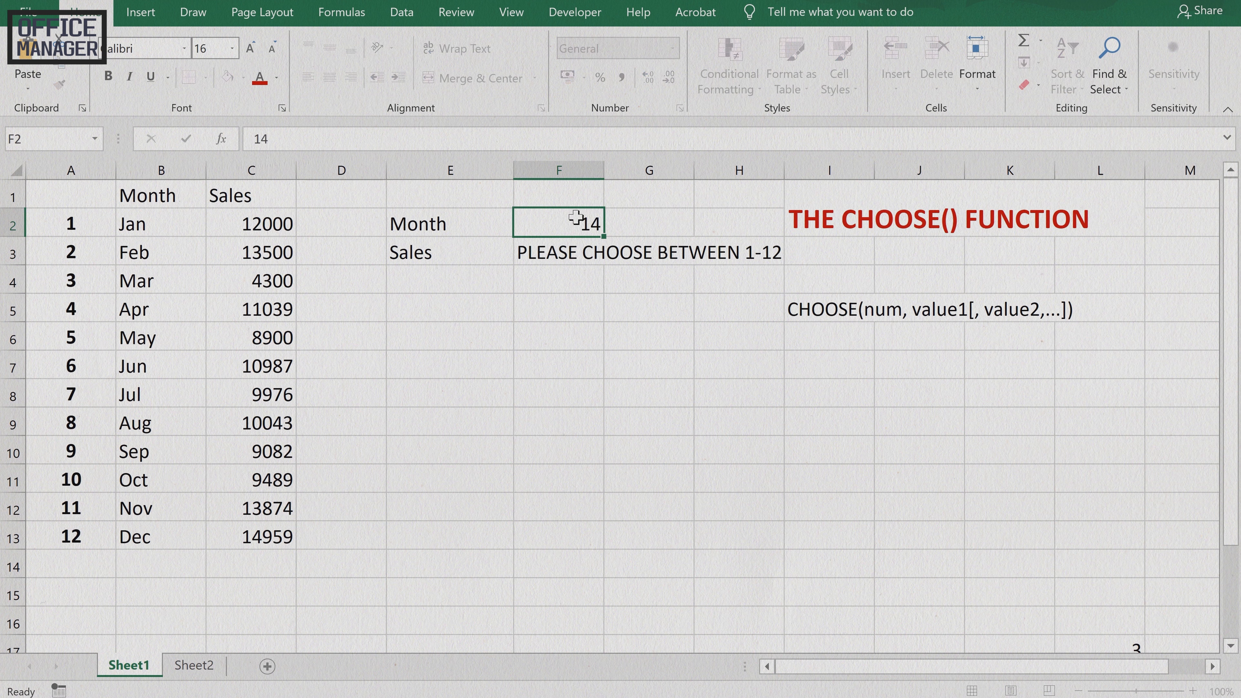
key(Return)
Step: Set the month number in F2 to 4
click(575, 217)
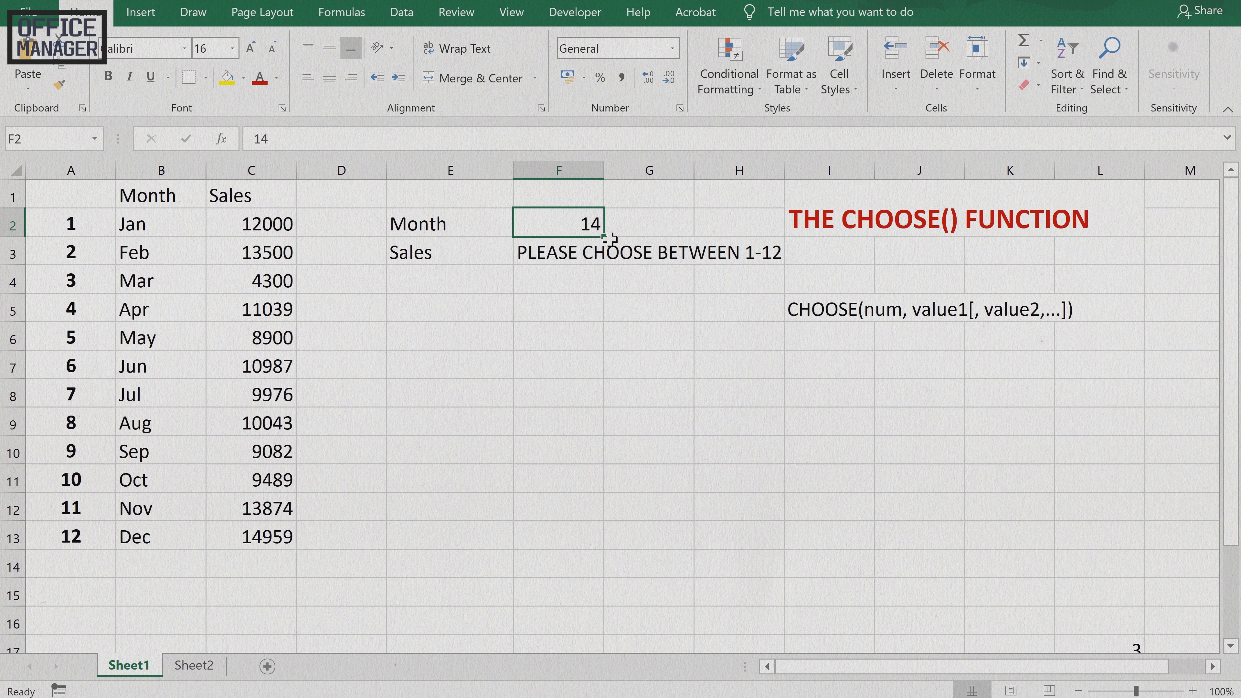
text(4)
key(Return)
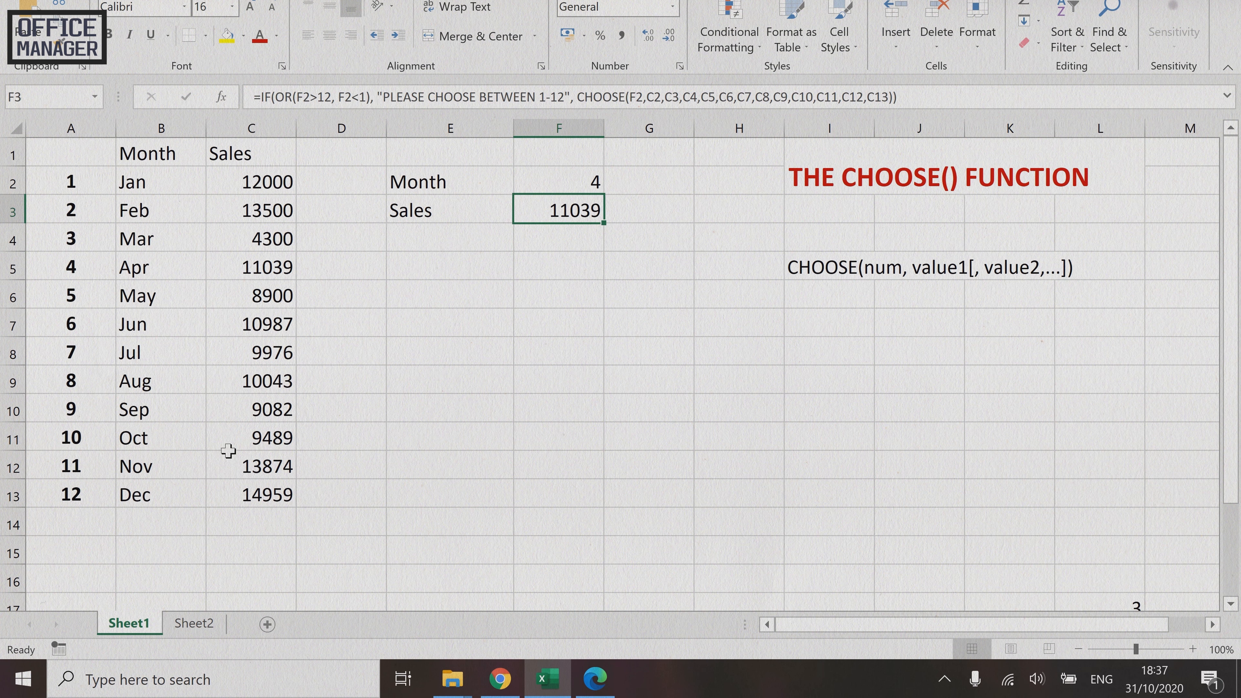
Step: On Sheet2, alternate the shipment method between First Class and Economy Delivery, ending on Economy Delivery, and inspect linked cell A10
click(192, 625)
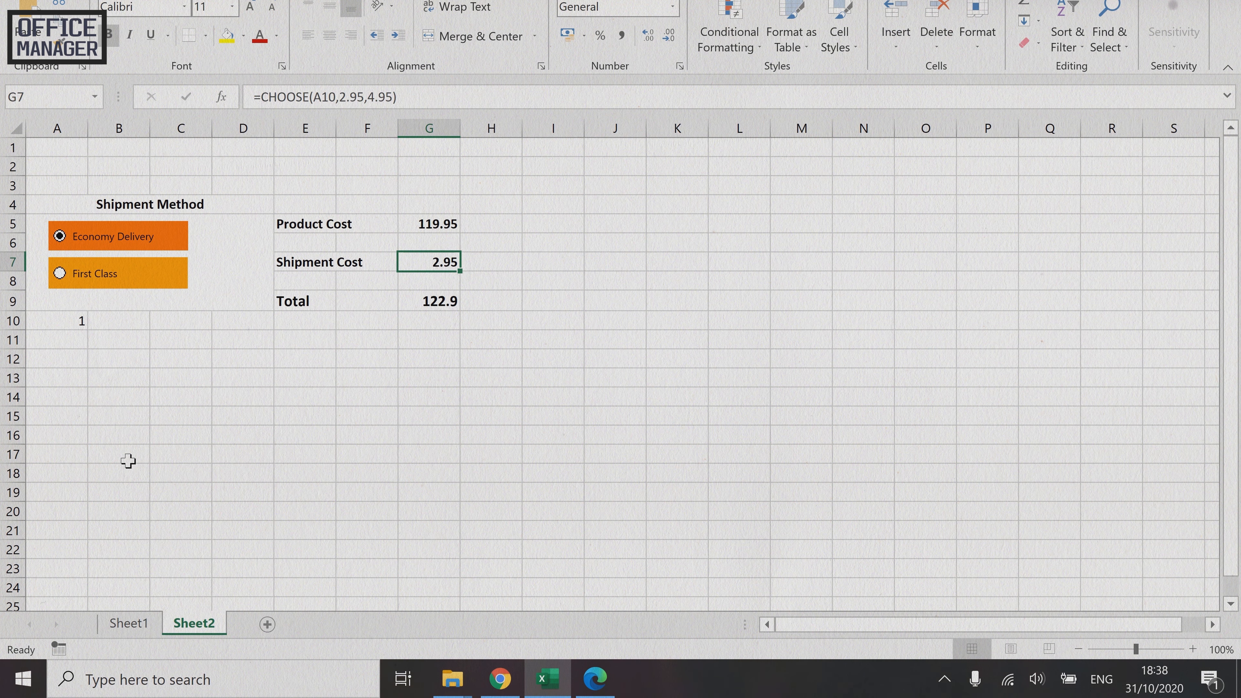
click(89, 273)
click(100, 236)
click(100, 271)
click(103, 239)
click(94, 273)
click(91, 238)
click(92, 273)
click(60, 237)
click(78, 320)
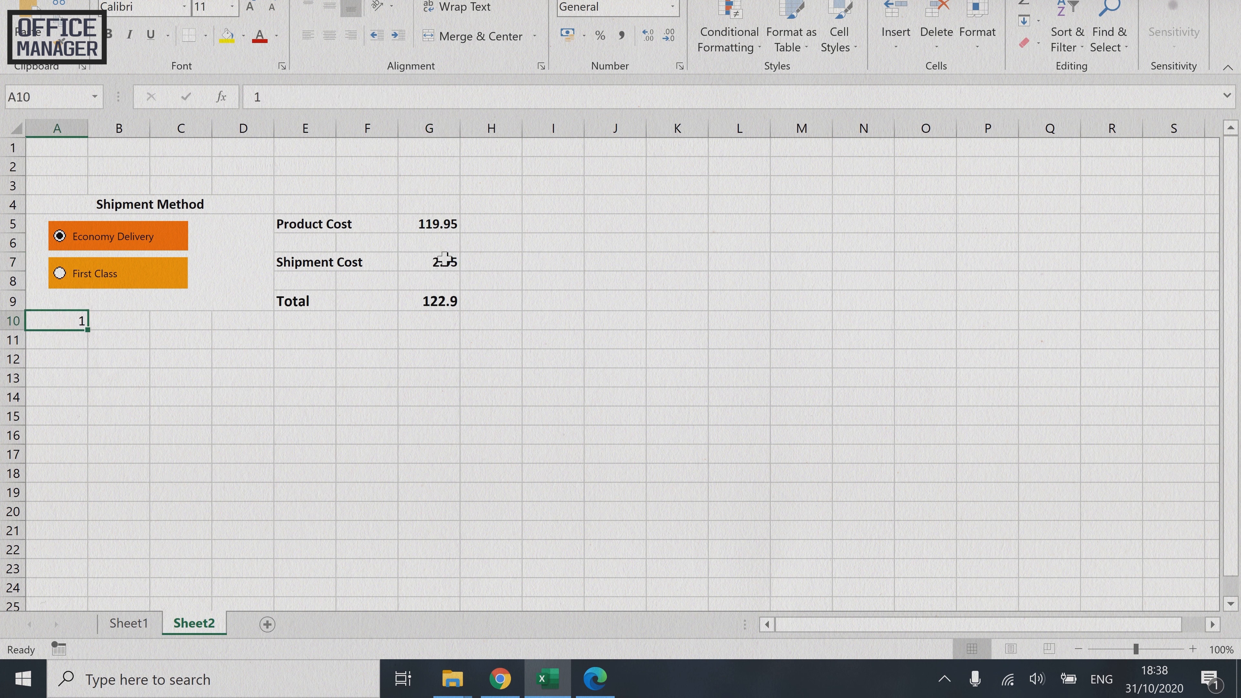
Step: Choose First Class and examine the 4.95 and 2.95 arguments of the Shipment Cost CHOOSE formula in G7
click(92, 283)
click(448, 266)
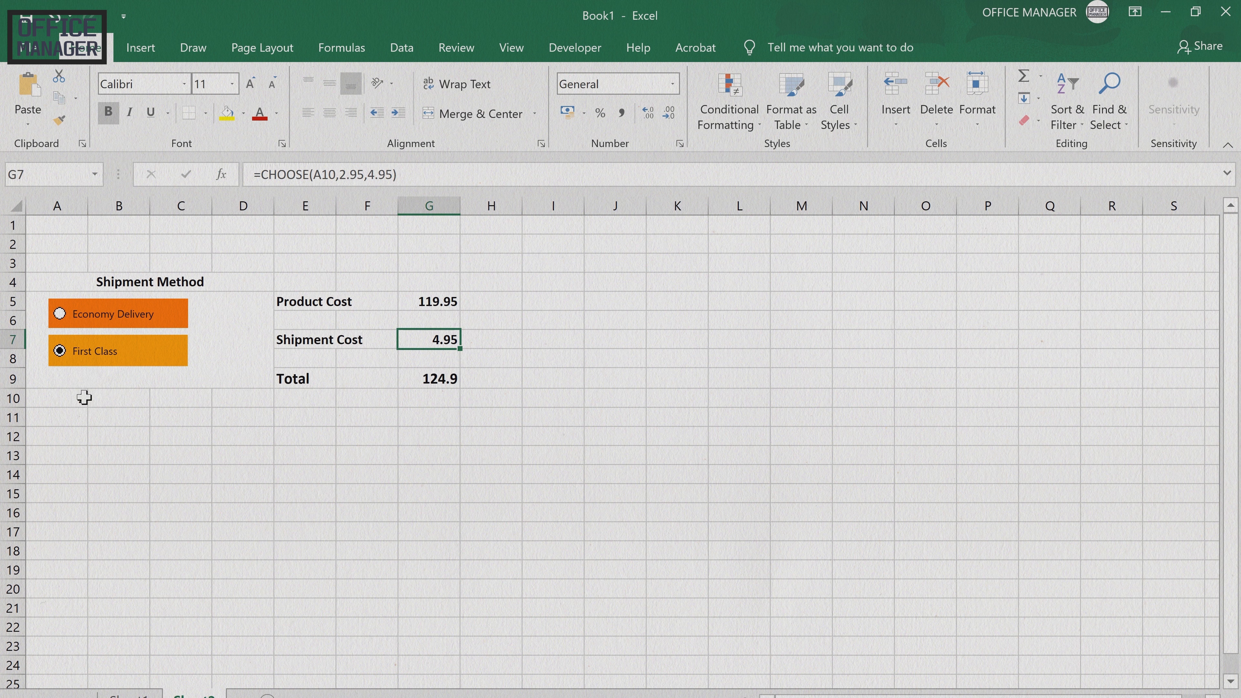
click(375, 174)
double_click(377, 174)
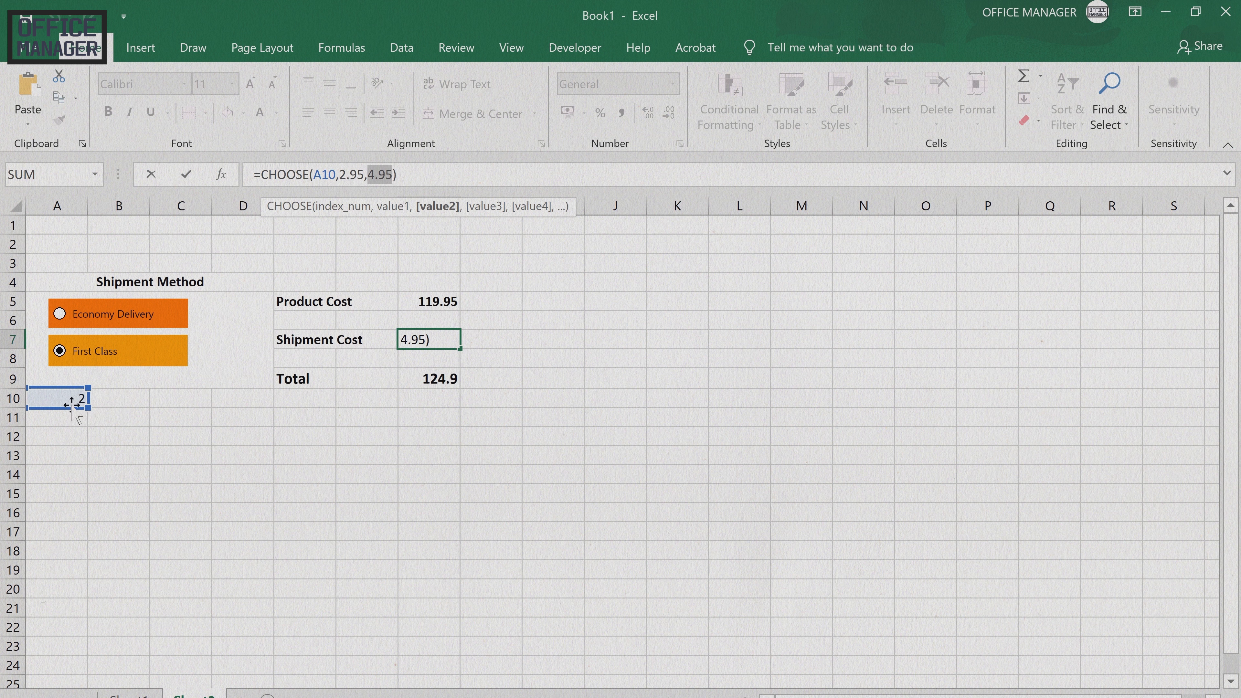
drag(337, 176, 357, 176)
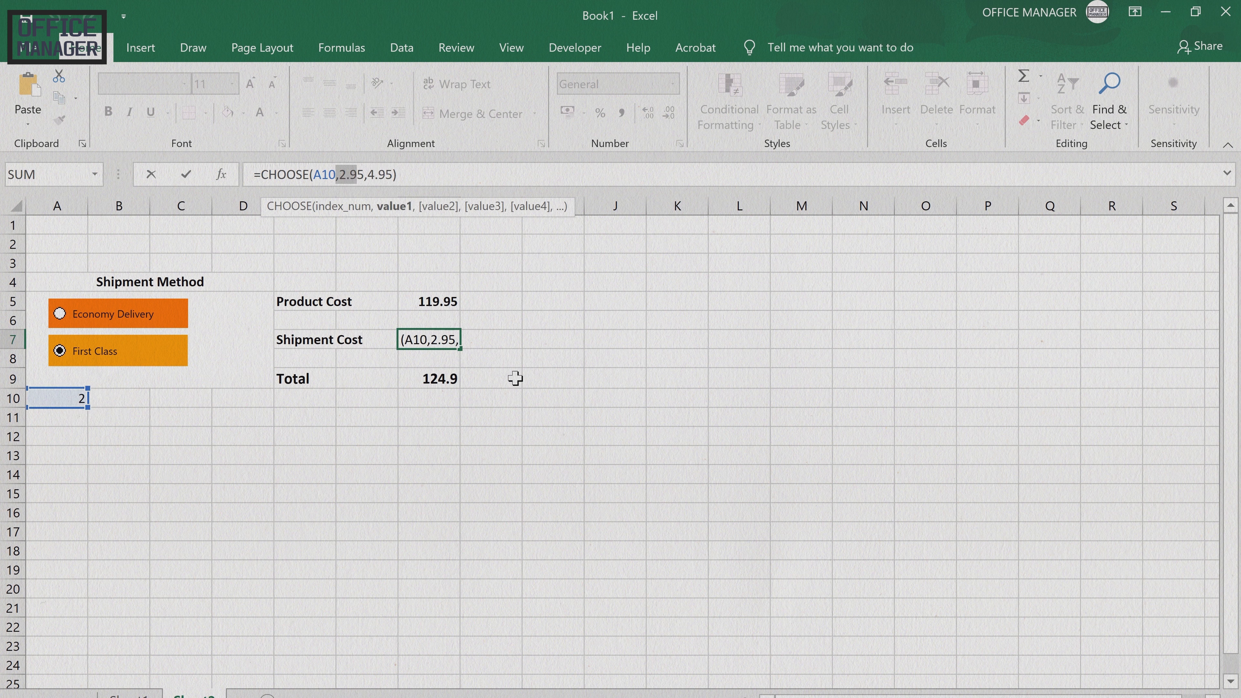
click(525, 397)
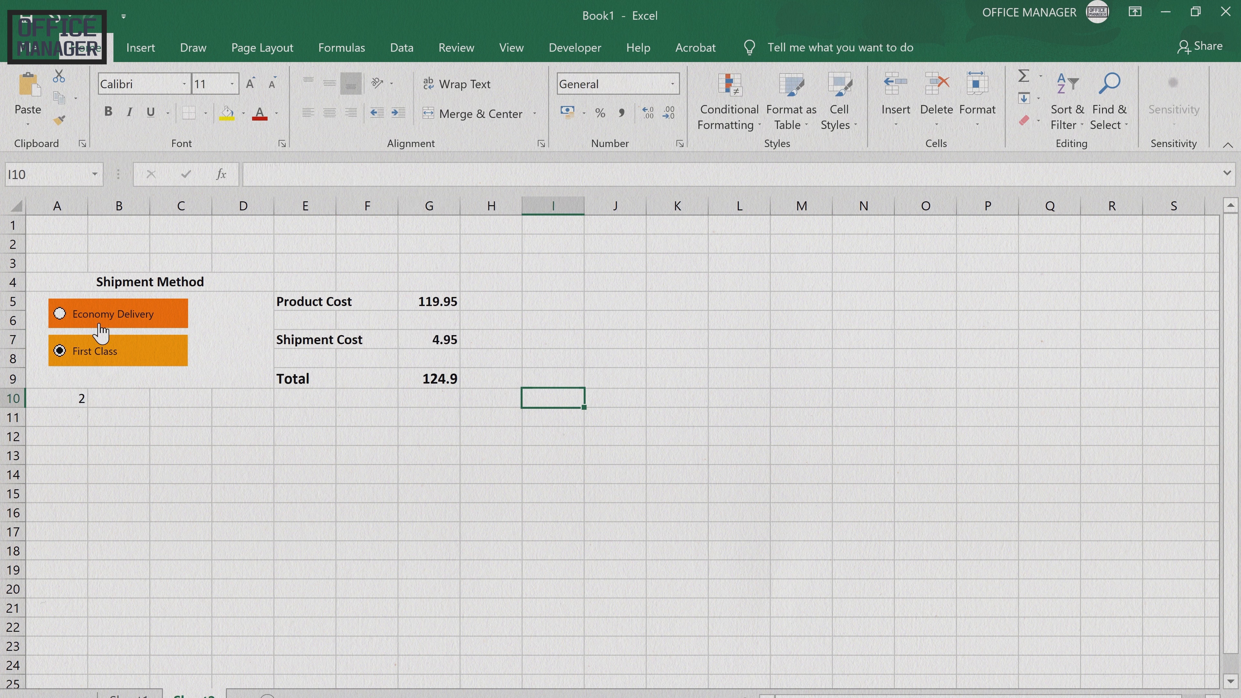
Step: Set the shipment method back to Economy Delivery
click(120, 317)
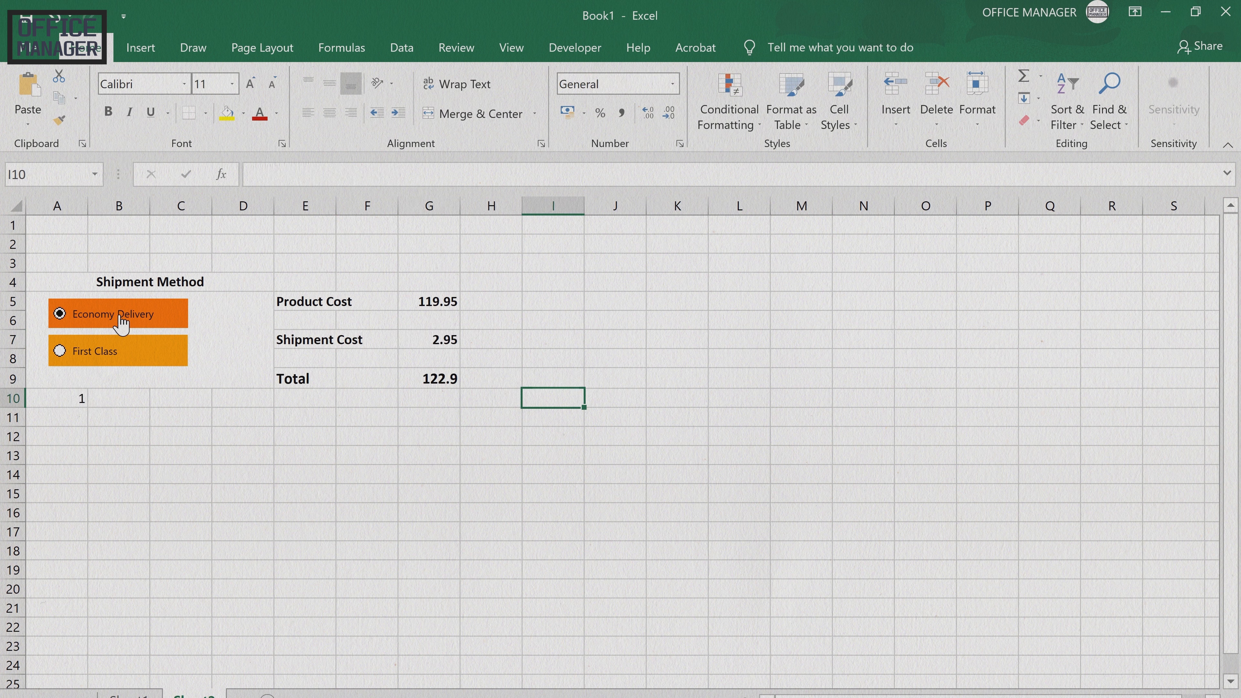